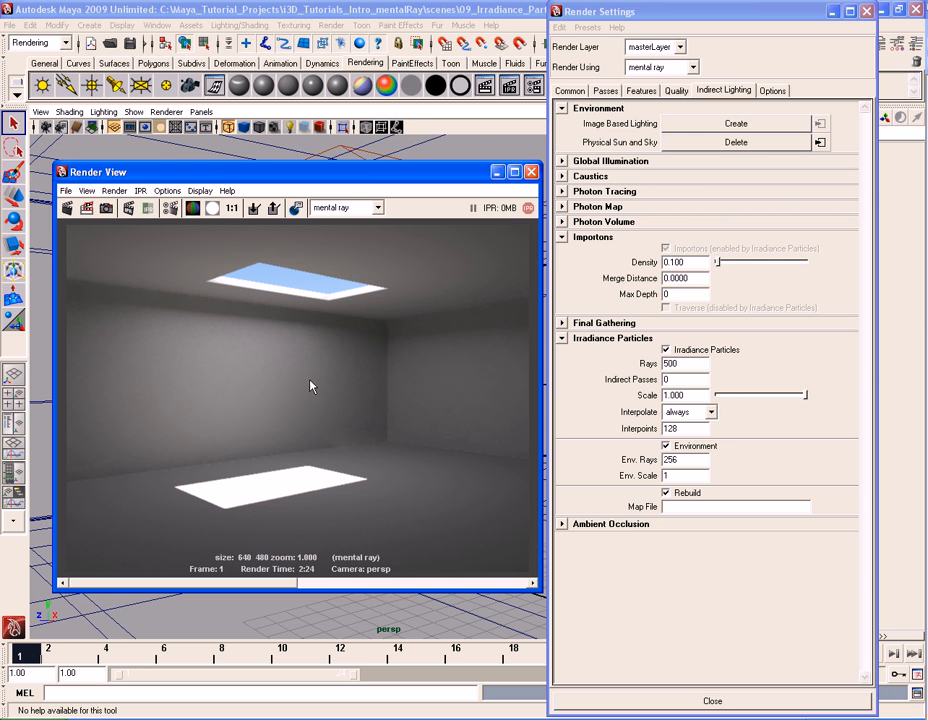
Step: Keep the Environment option enabled under Irradiance Particles and set the irradiance particle Rays to 32
click(677, 447)
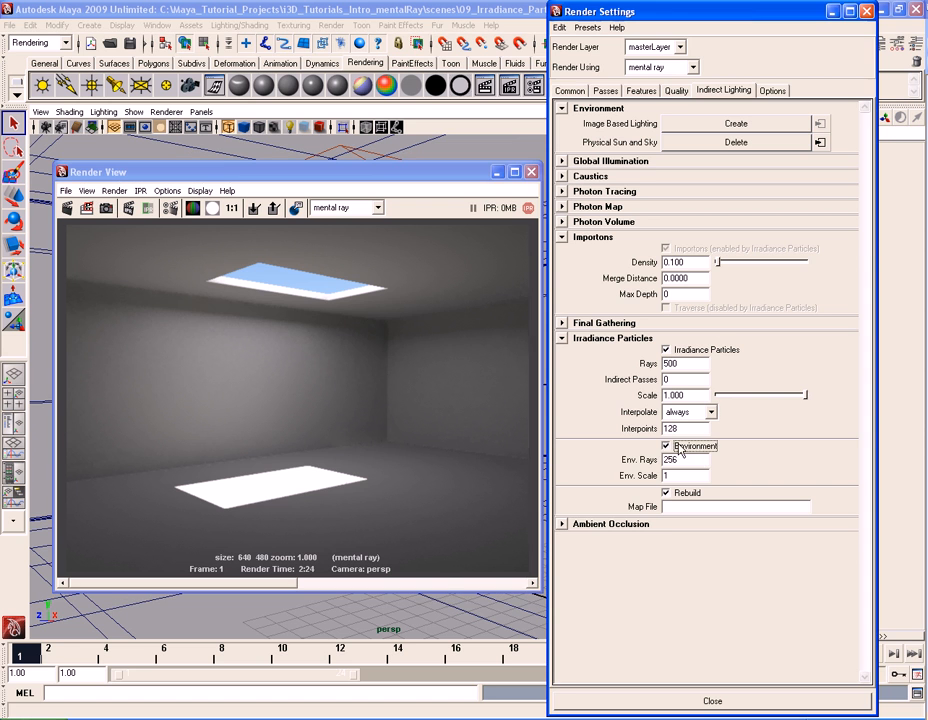
click(681, 449)
click(702, 262)
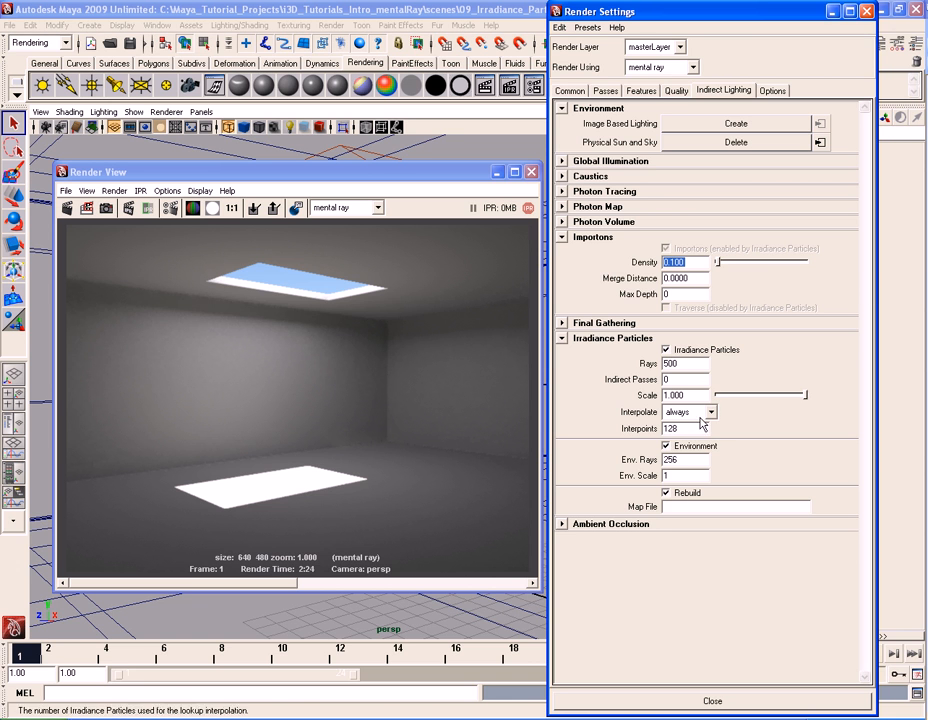
click(692, 364)
click(694, 396)
click(695, 364)
text(32)
key(Return)
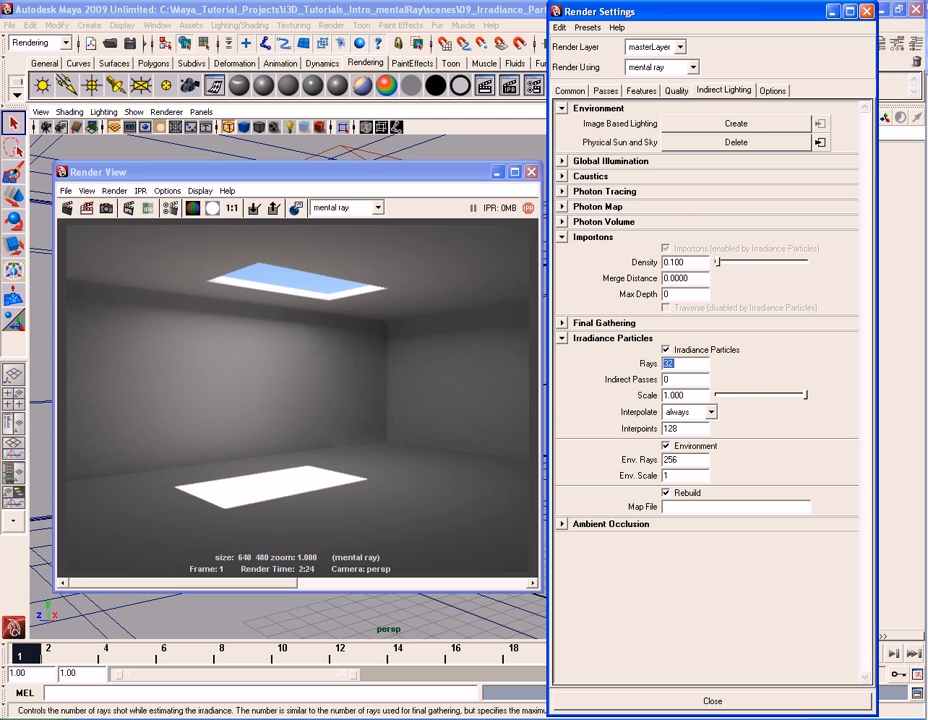
Step: Set the Importons Density to 0.050 and the Irradiance Particles Env. Rays to 32
click(703, 263)
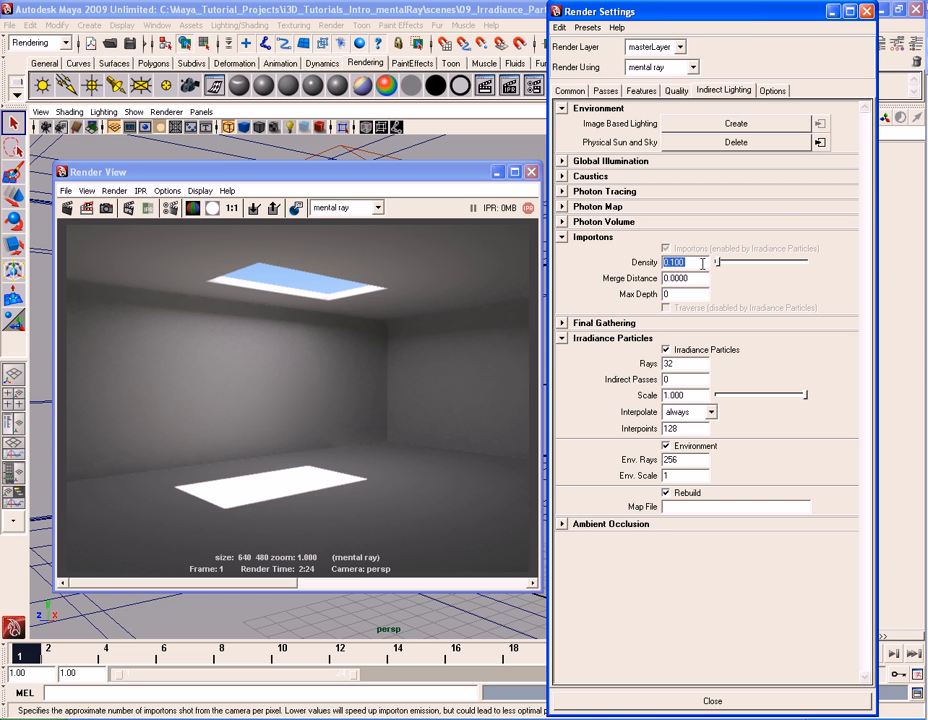
text(0.050)
click(691, 461)
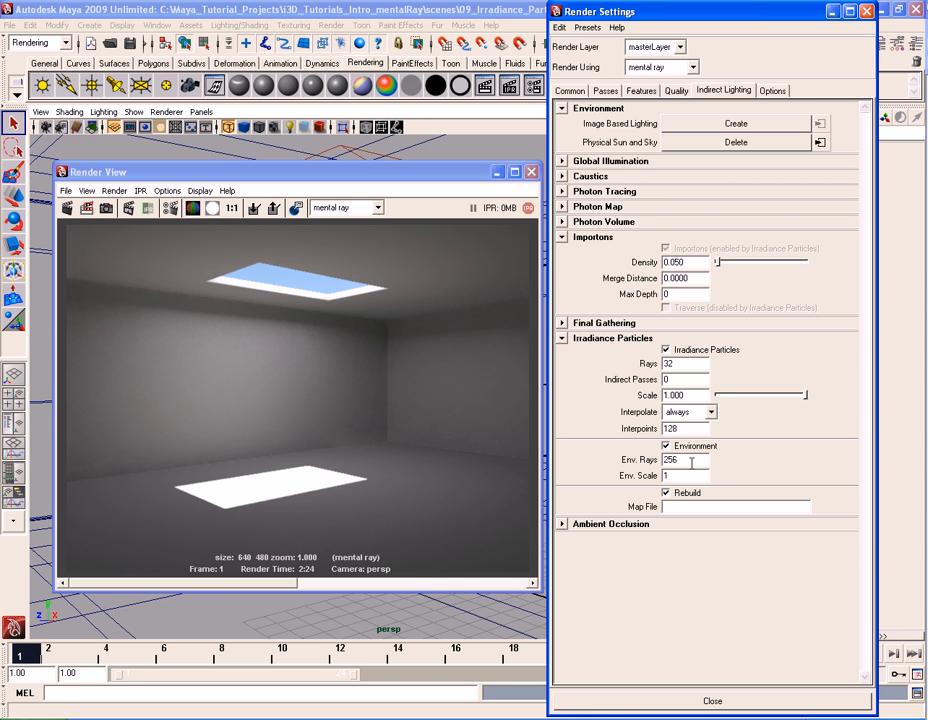
double_click(691, 461)
text(32)
key(Return)
double_click(694, 477)
mouse_move(806, 396)
mouse_down()
mouse_move(750, 403)
mouse_move(808, 404)
mouse_up()
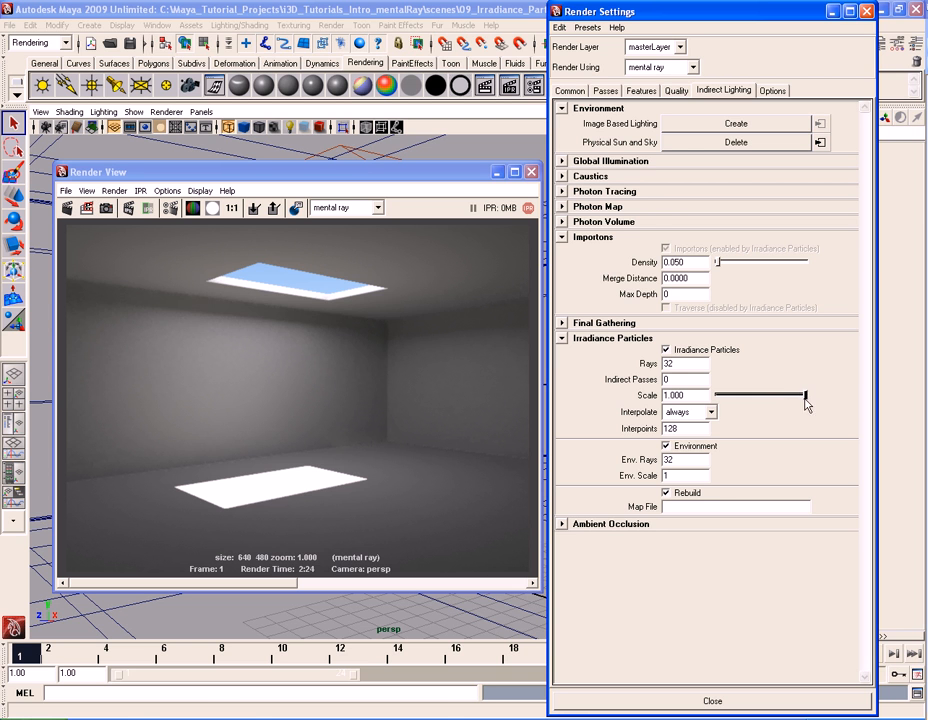
click(703, 477)
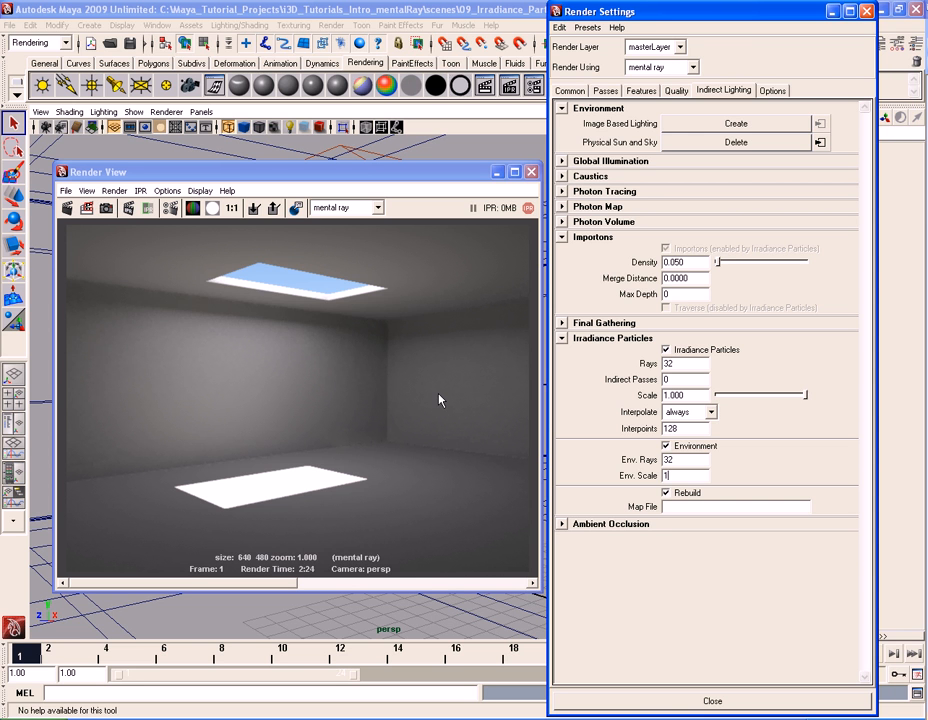
Step: Close the render windows and open the Outliner, filtered to show only lights
click(531, 172)
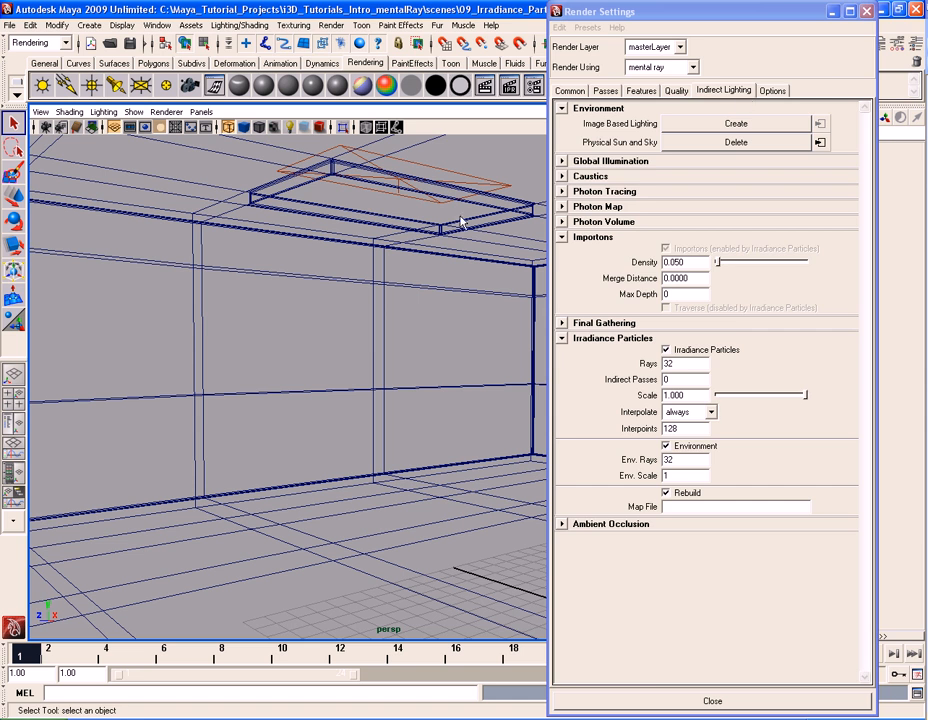
click(866, 11)
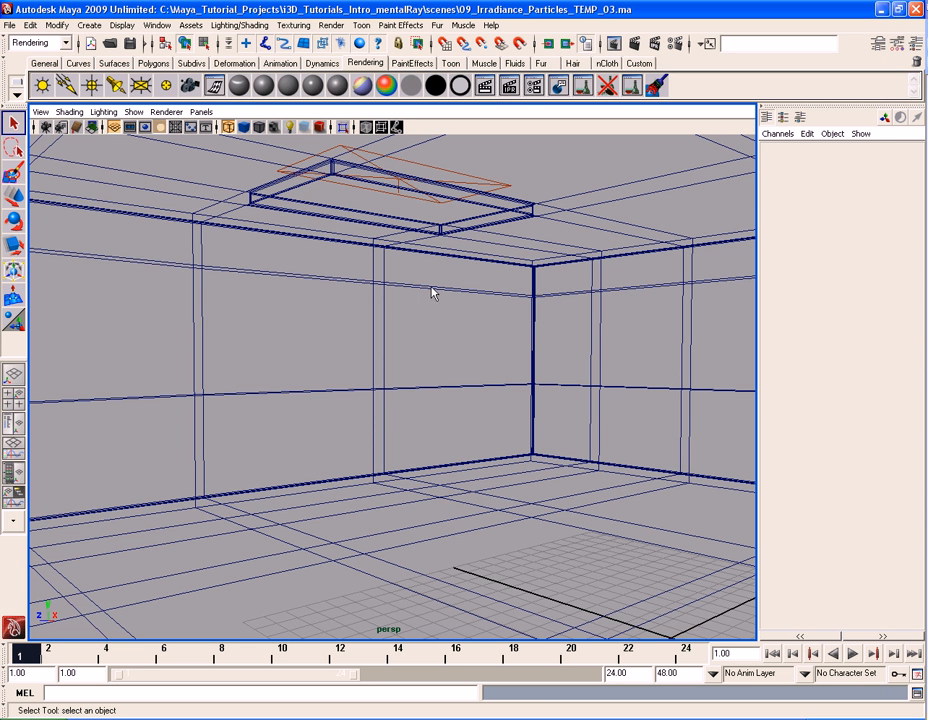
click(157, 25)
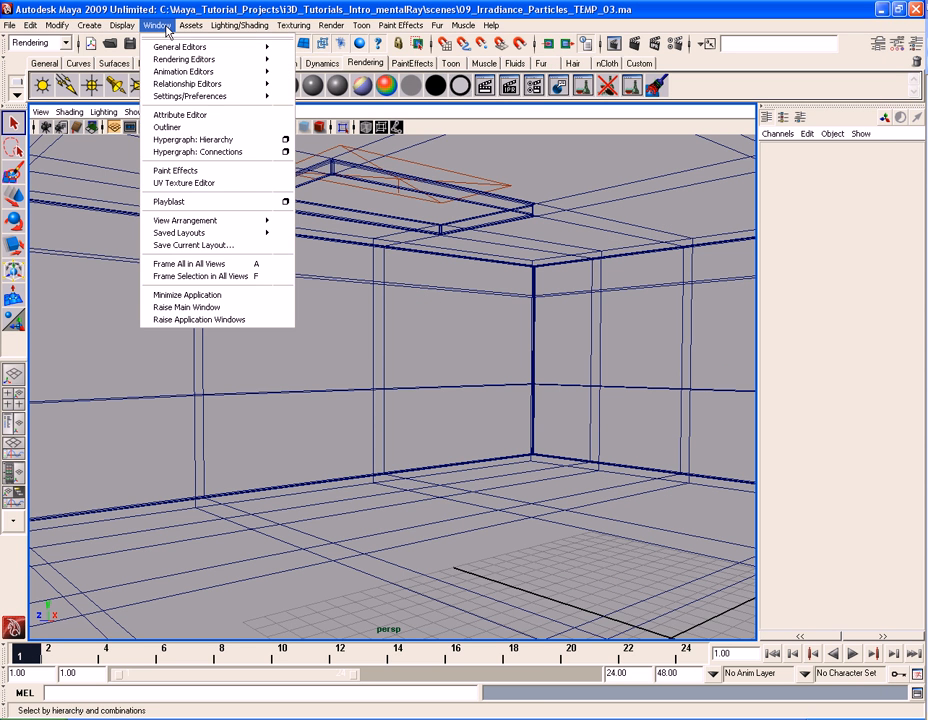
click(170, 128)
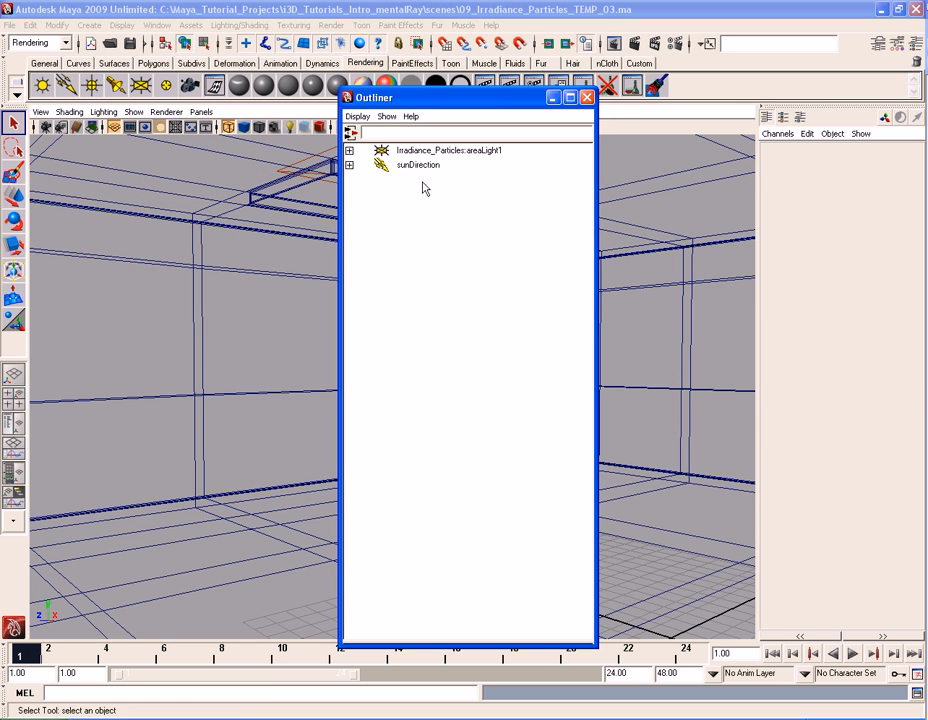
click(386, 117)
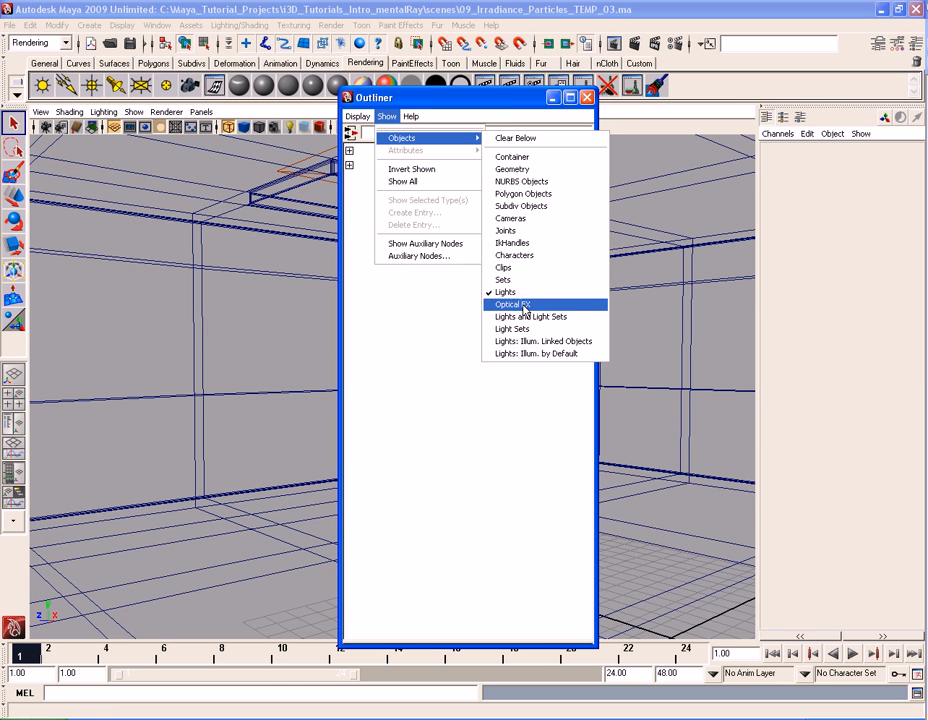
click(526, 303)
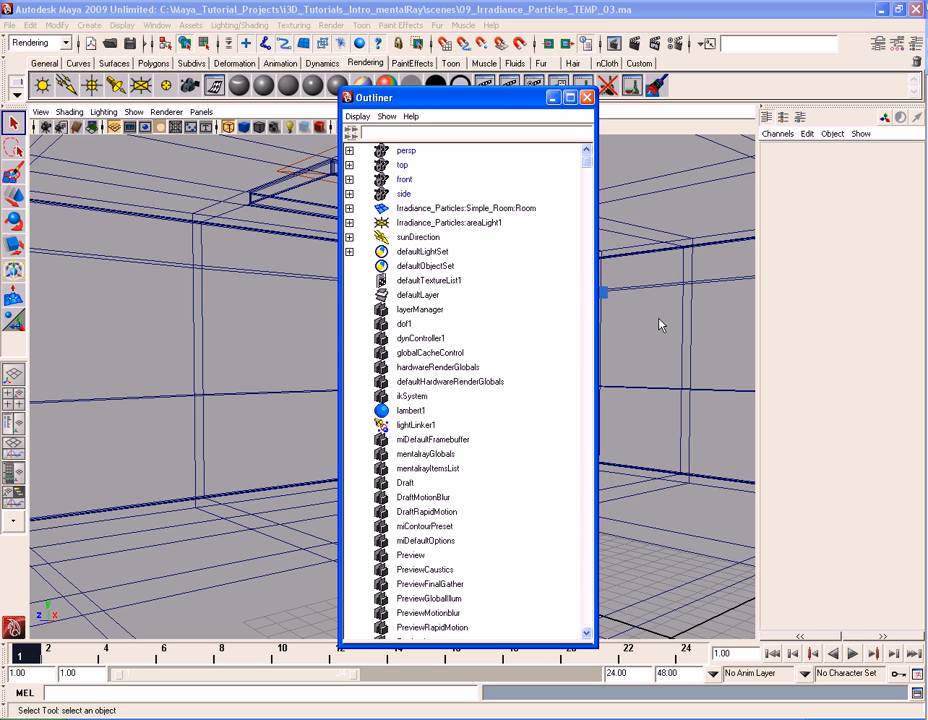
click(386, 116)
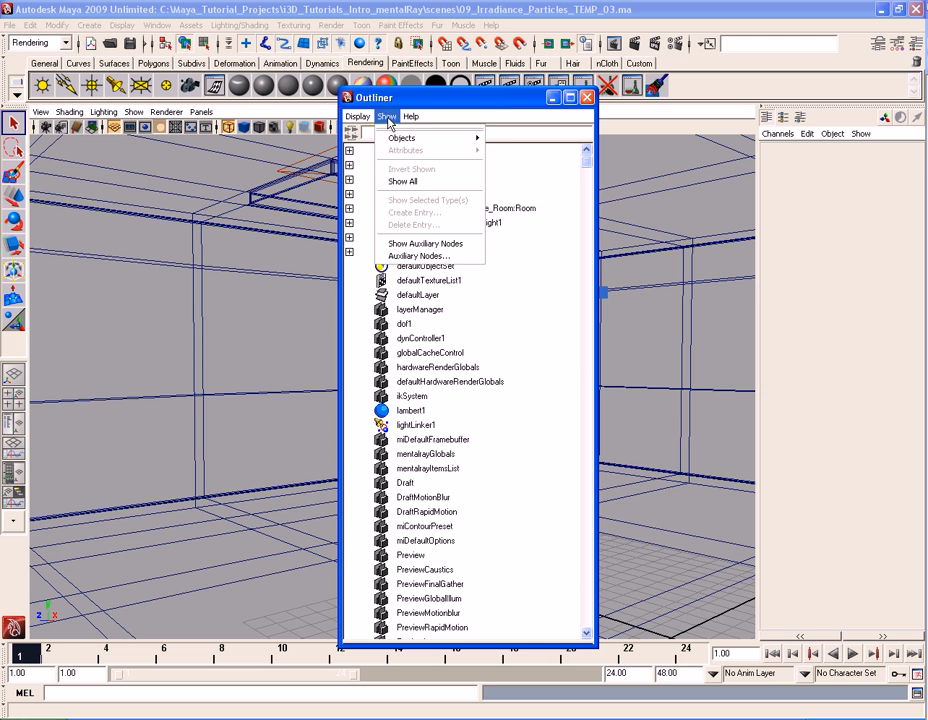
mouse_move(440, 138)
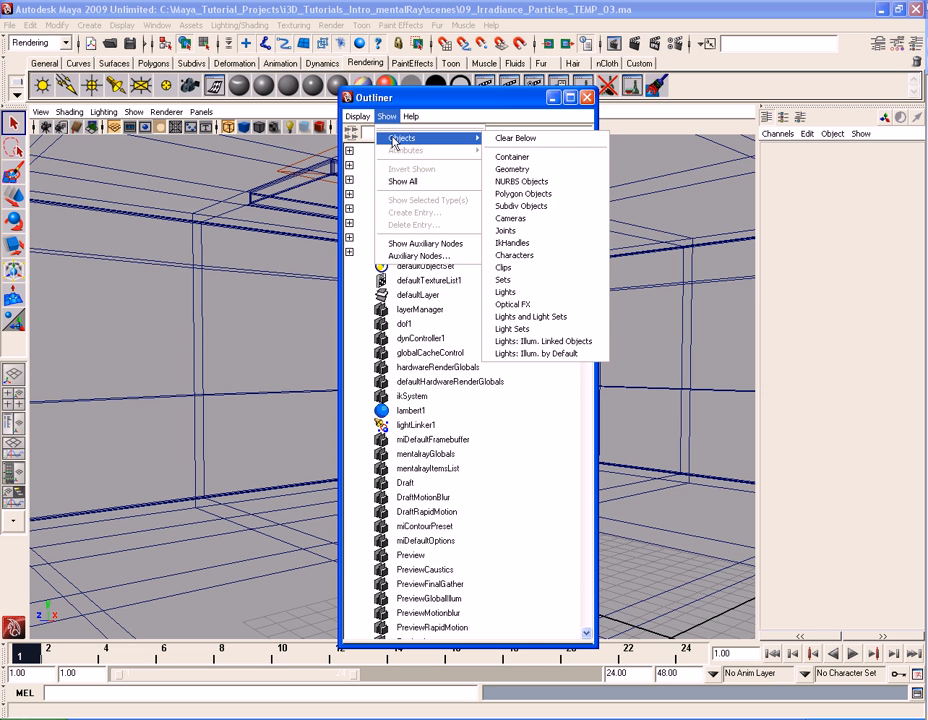
click(514, 292)
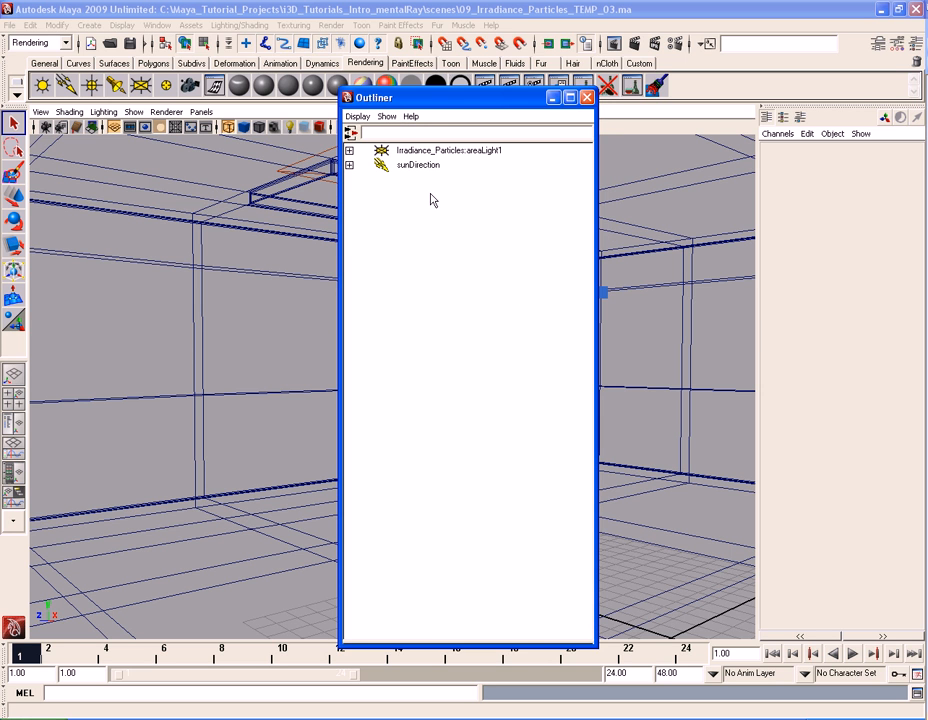
Step: Hide both the area light and the sunDirection light, and close the Outliner
click(450, 151)
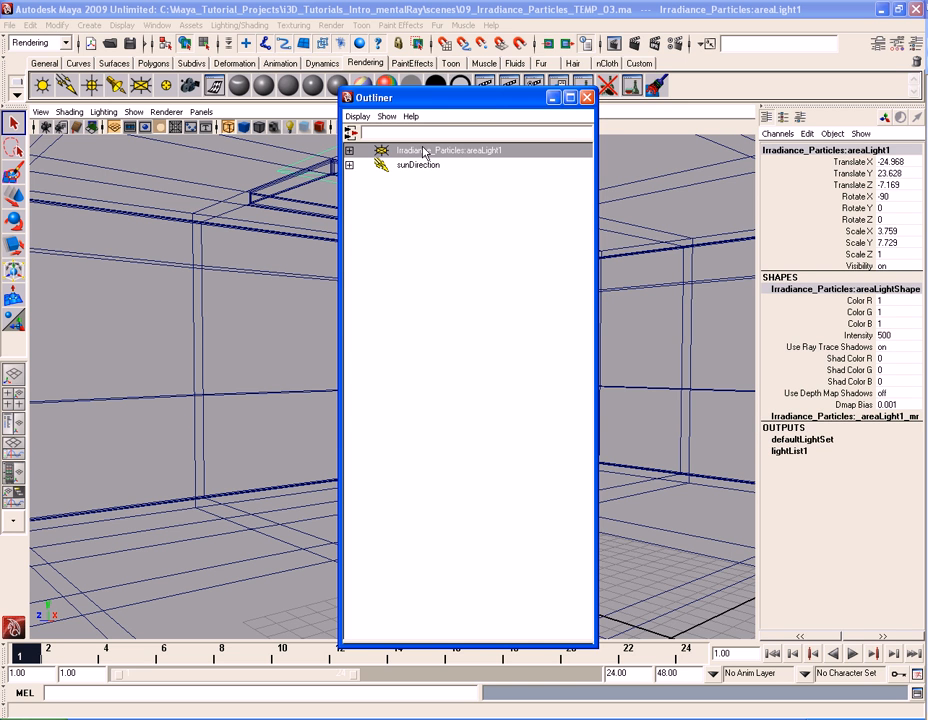
click(418, 166)
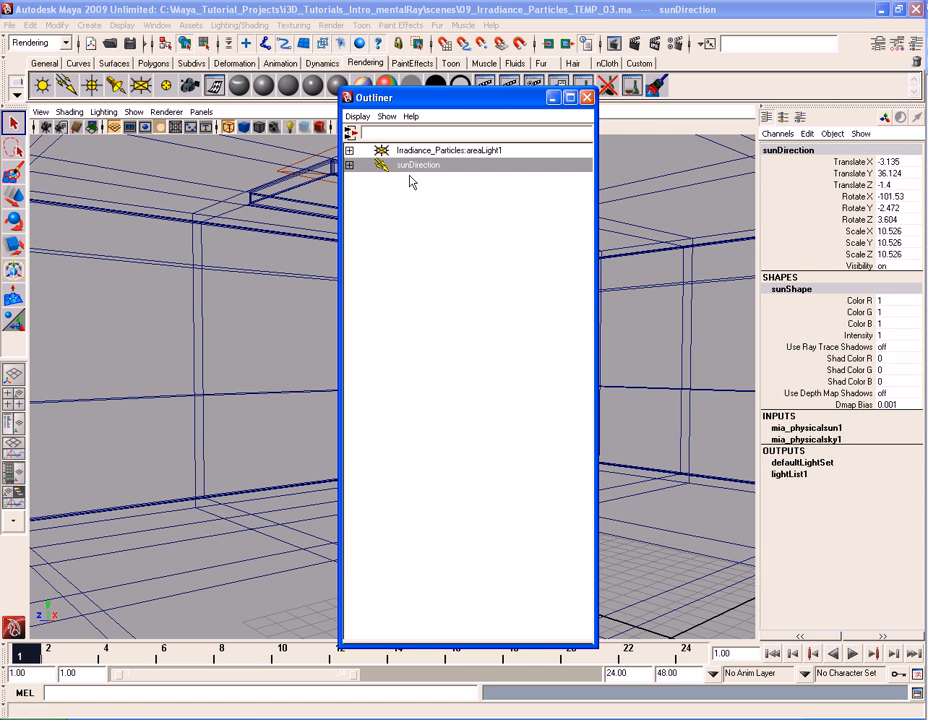
ctrl+click(418, 166)
click(430, 151)
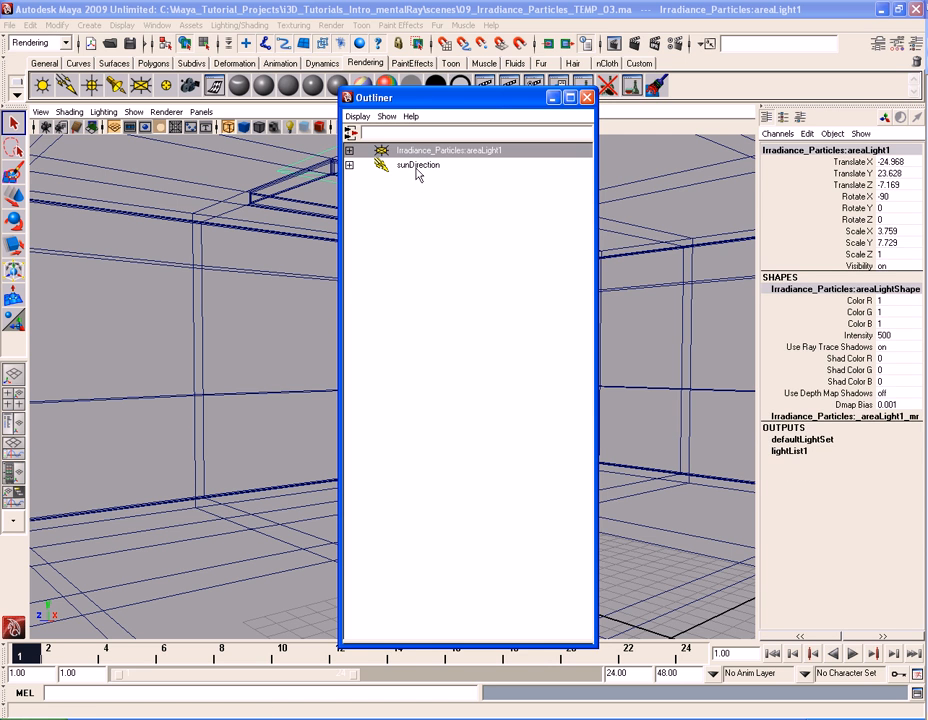
ctrl+click(418, 166)
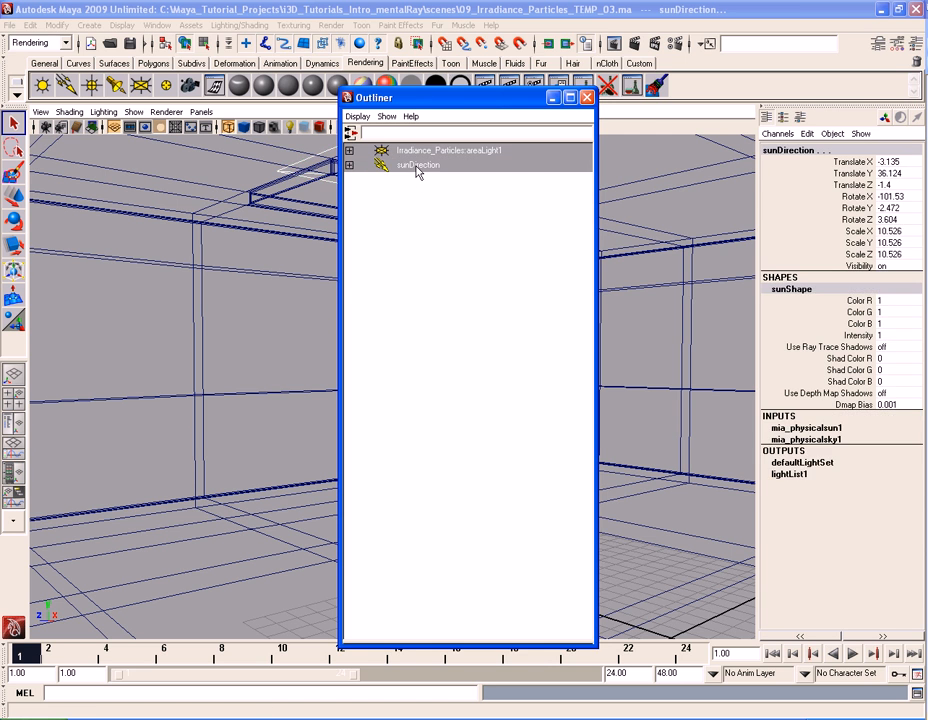
click(437, 214)
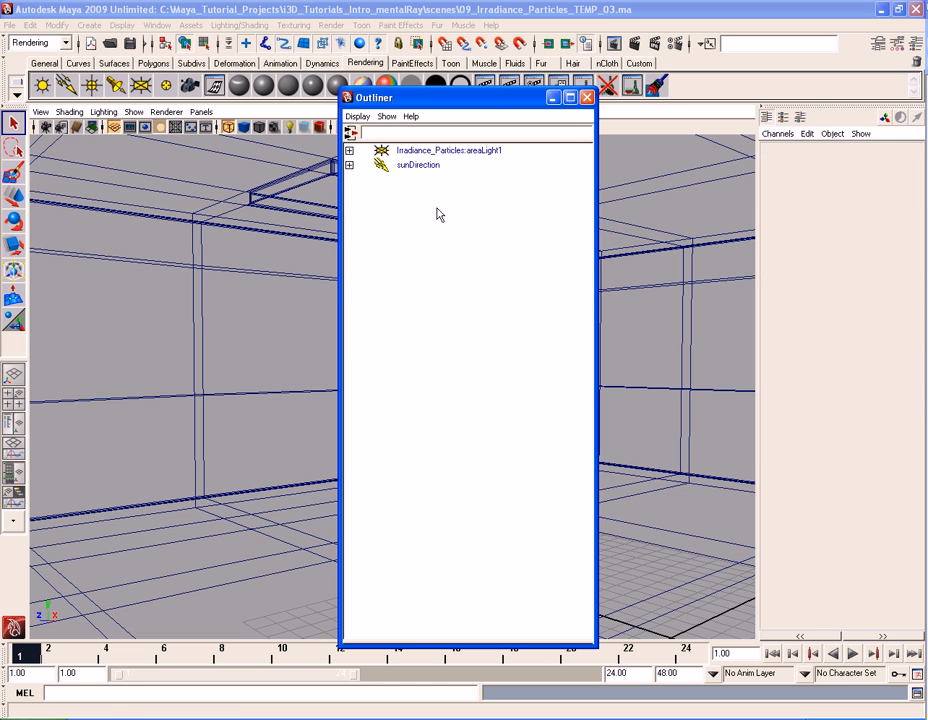
click(587, 97)
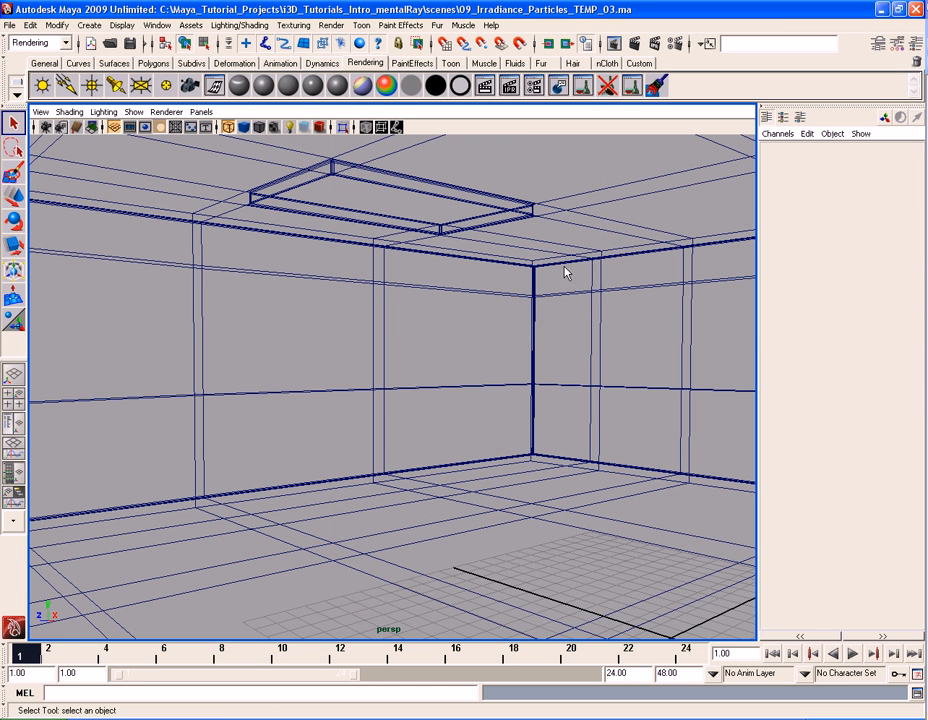
Step: Disable the Environment option for irradiance particles in the Render Settings and render the perspective view
click(653, 43)
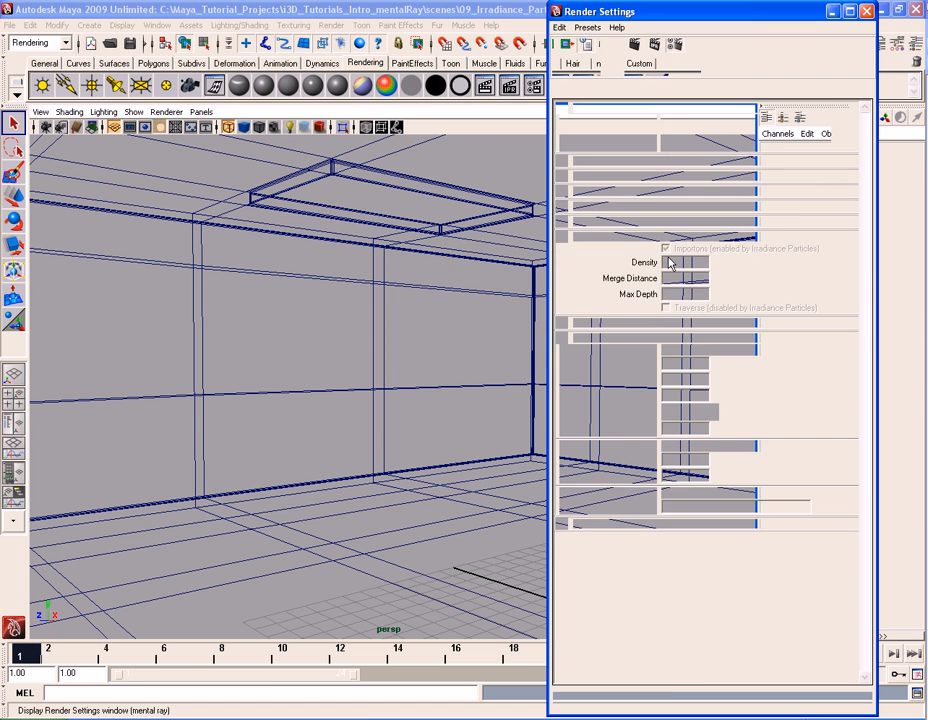
click(690, 447)
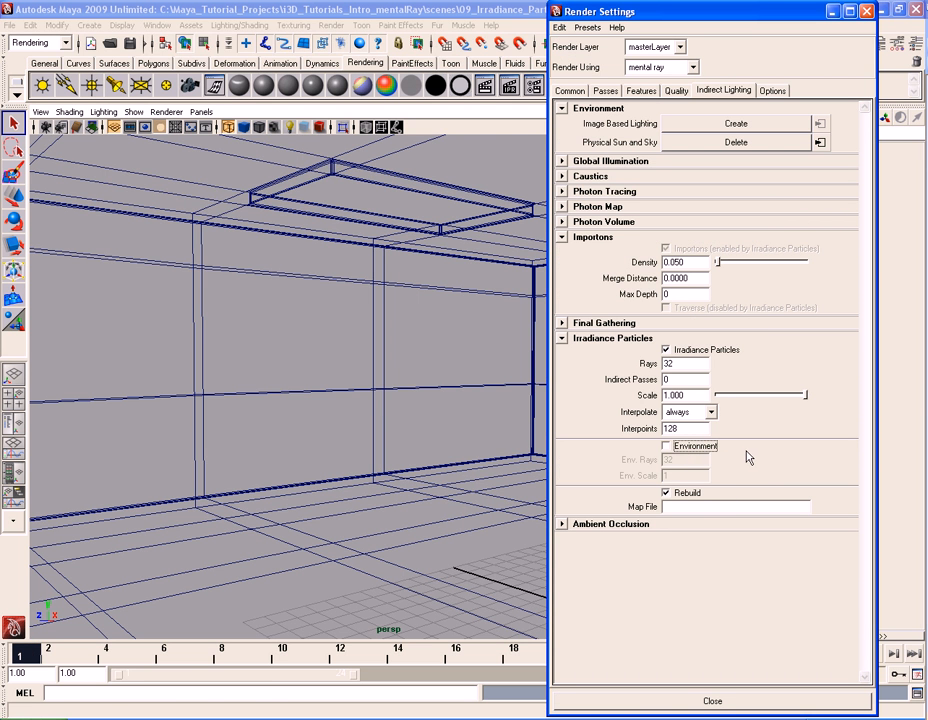
click(485, 85)
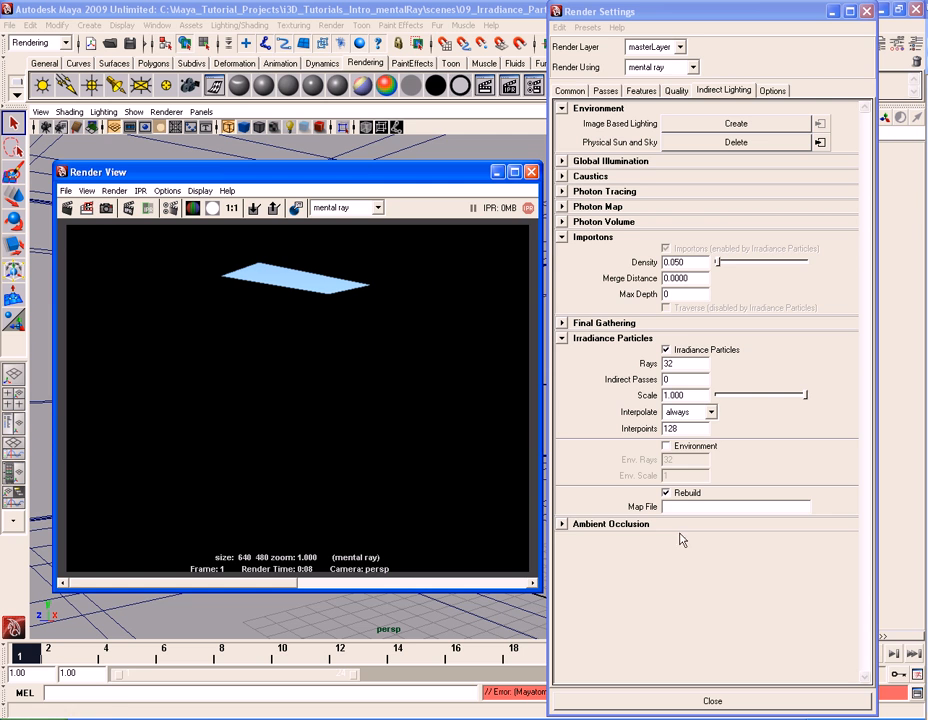
Step: Re-enable the irradiance particles' Environment option and render the room again
click(696, 447)
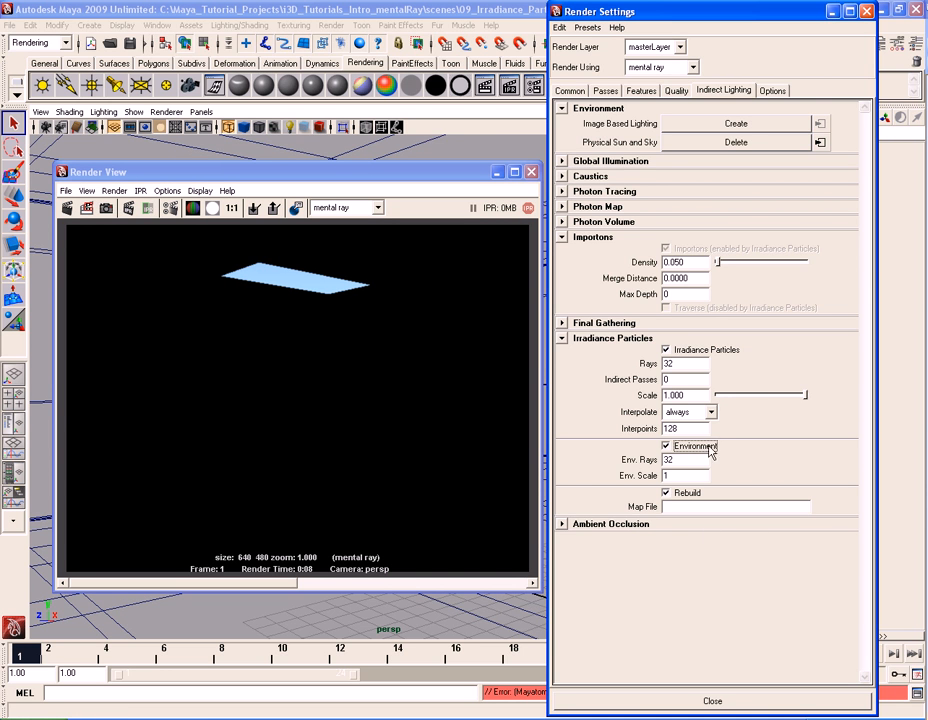
drag(692, 460, 628, 462)
drag(688, 477, 639, 472)
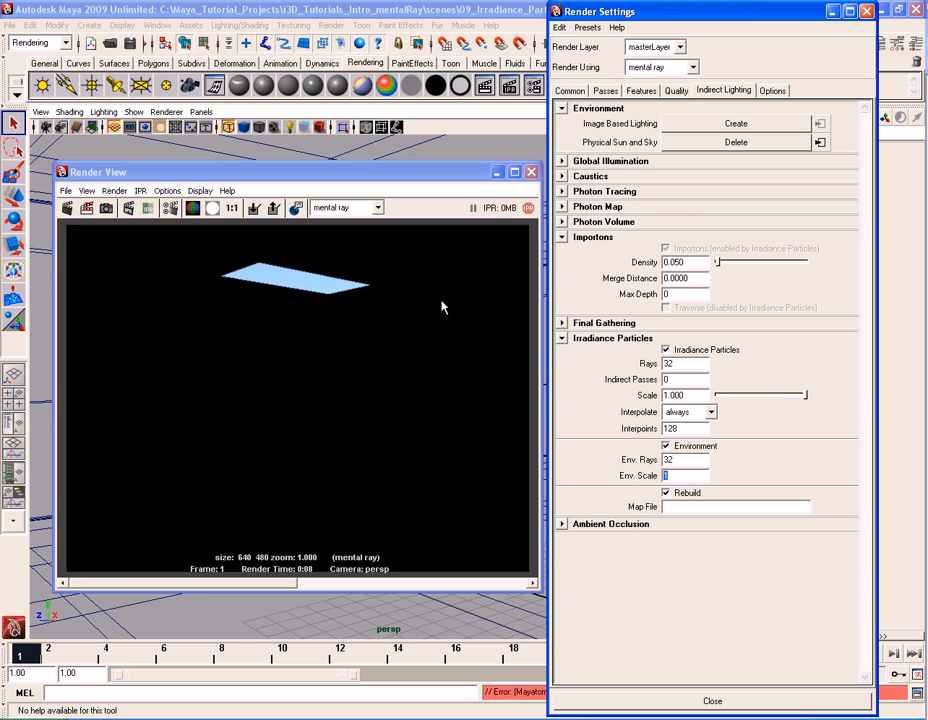
click(67, 207)
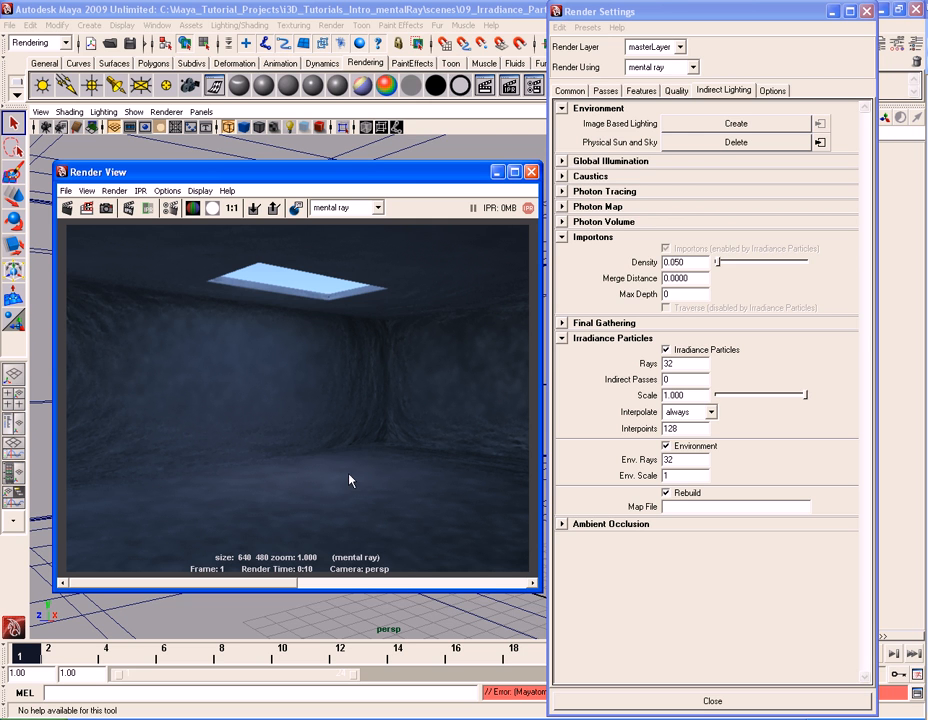
Step: Set the irradiance particles' Env. Scale to 5 and re-render the room
click(697, 476)
text(2)
key(Return)
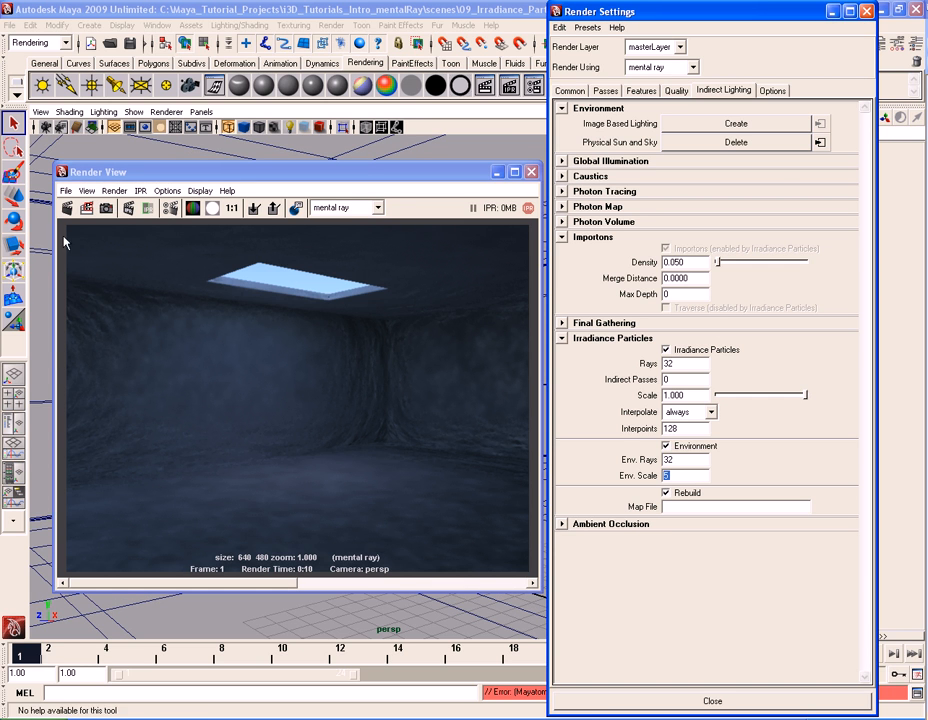
click(67, 207)
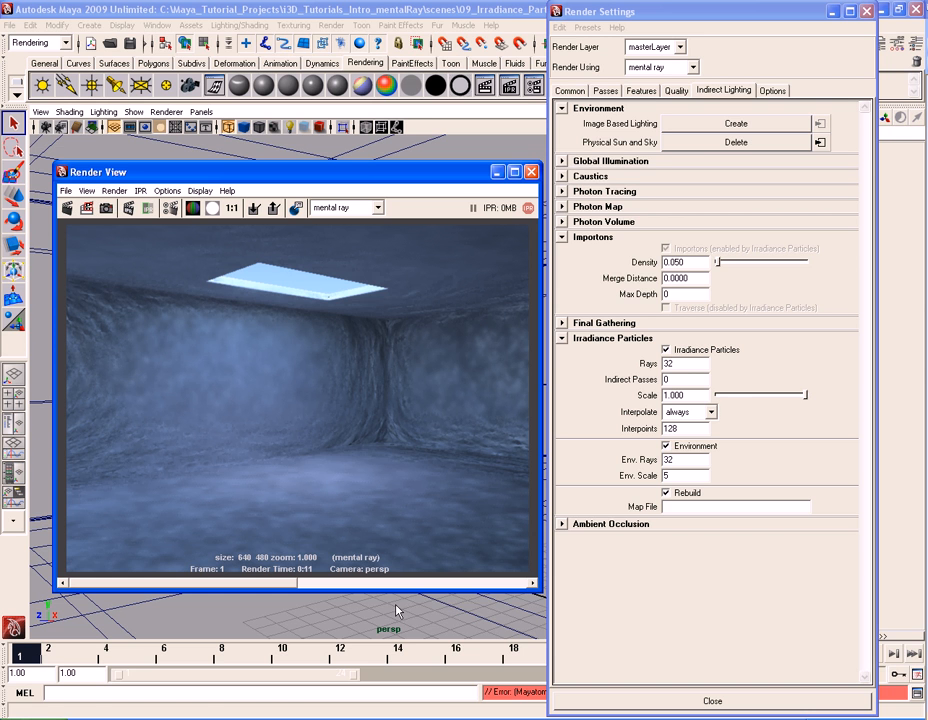
Step: Set the Env. Scale to 1 and open the attributes of the Physical Sun and Sky node
double_click(668, 476)
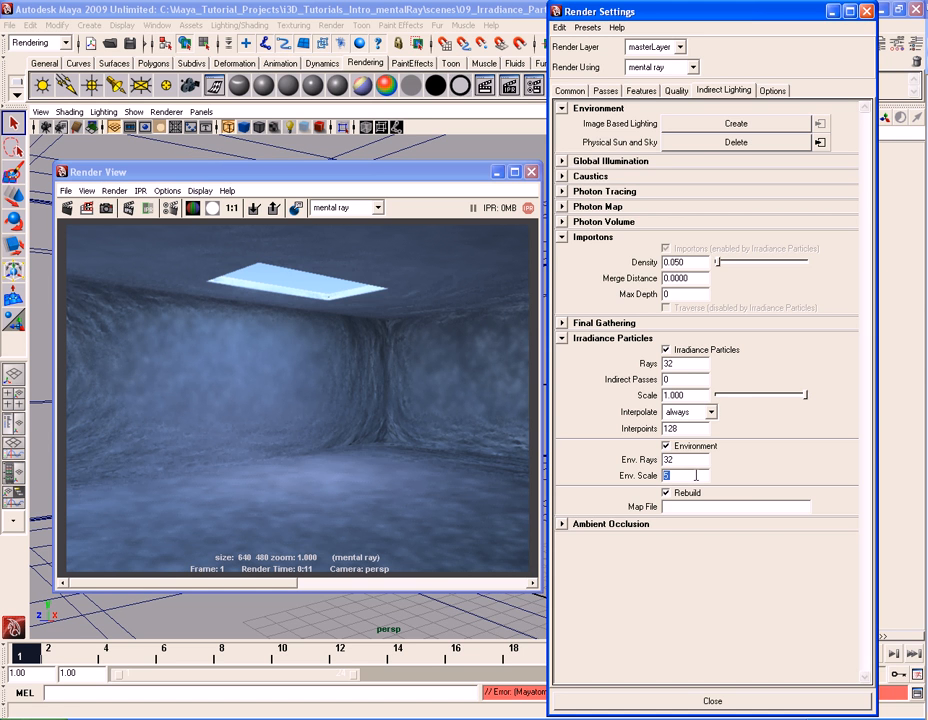
text(1)
click(821, 144)
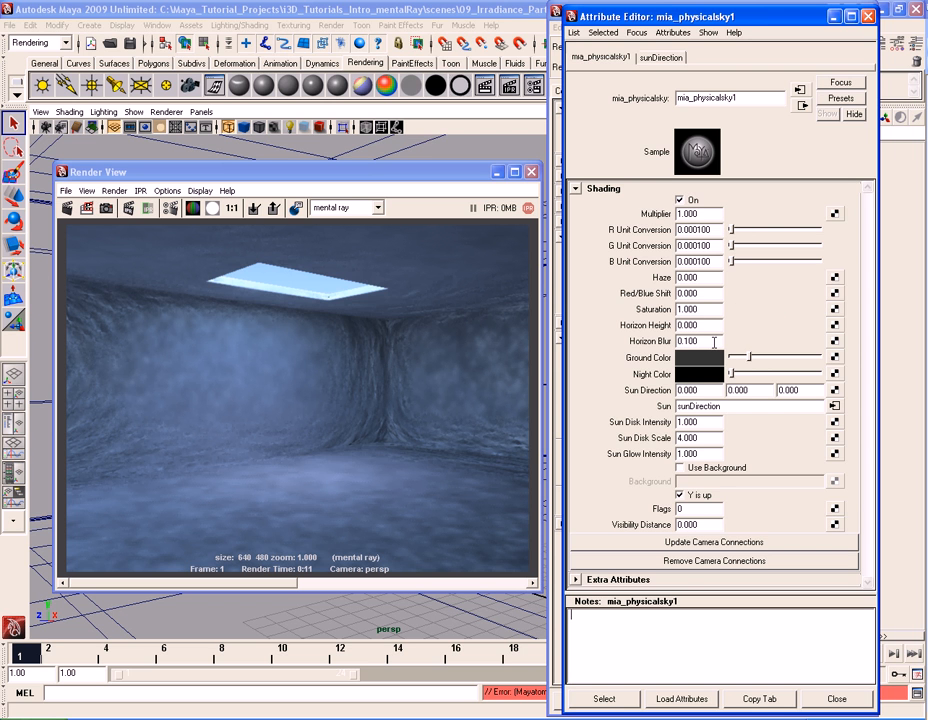
Step: Set the physical sky's Multiplier to 10 and re-render the room
click(712, 214)
double_click(714, 214)
text(10)
key(Return)
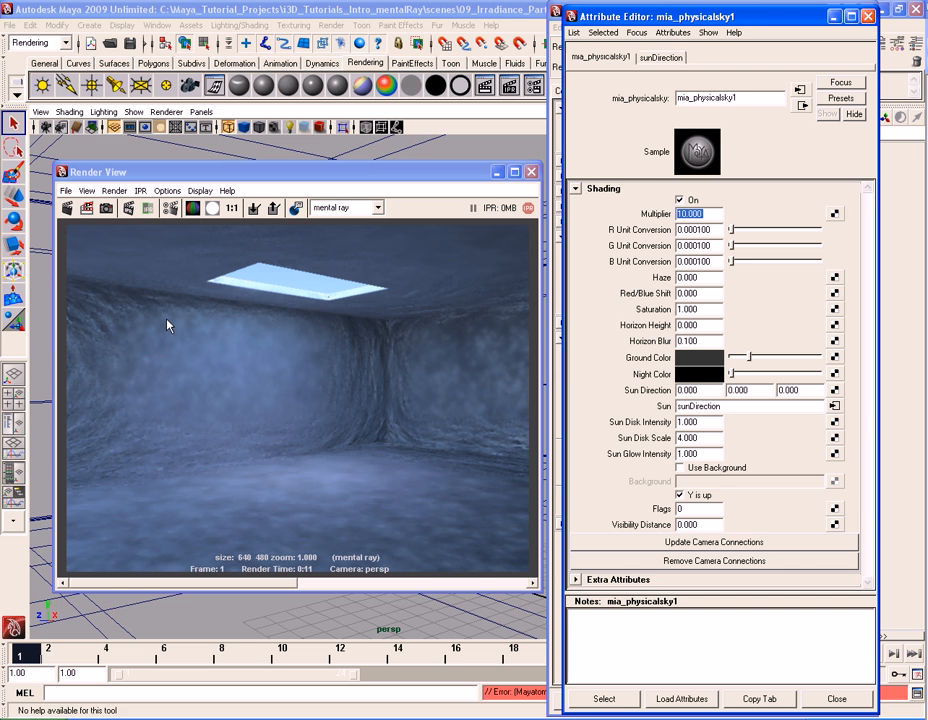
click(68, 207)
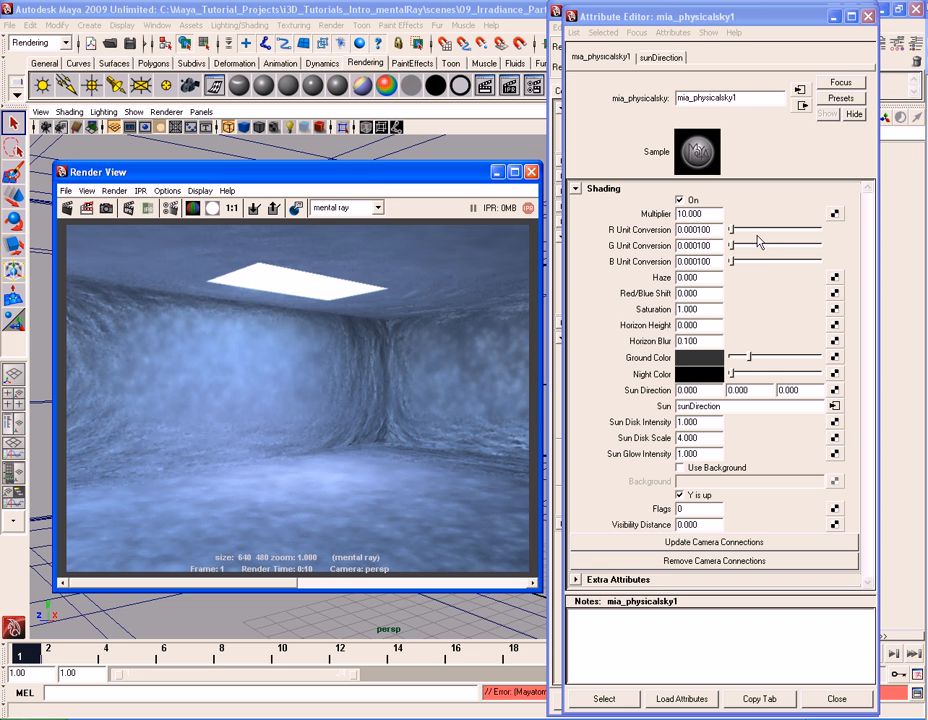
Step: Set the physical sky's Multiplier to 2, close its attributes and re-render the room
drag(716, 214, 647, 212)
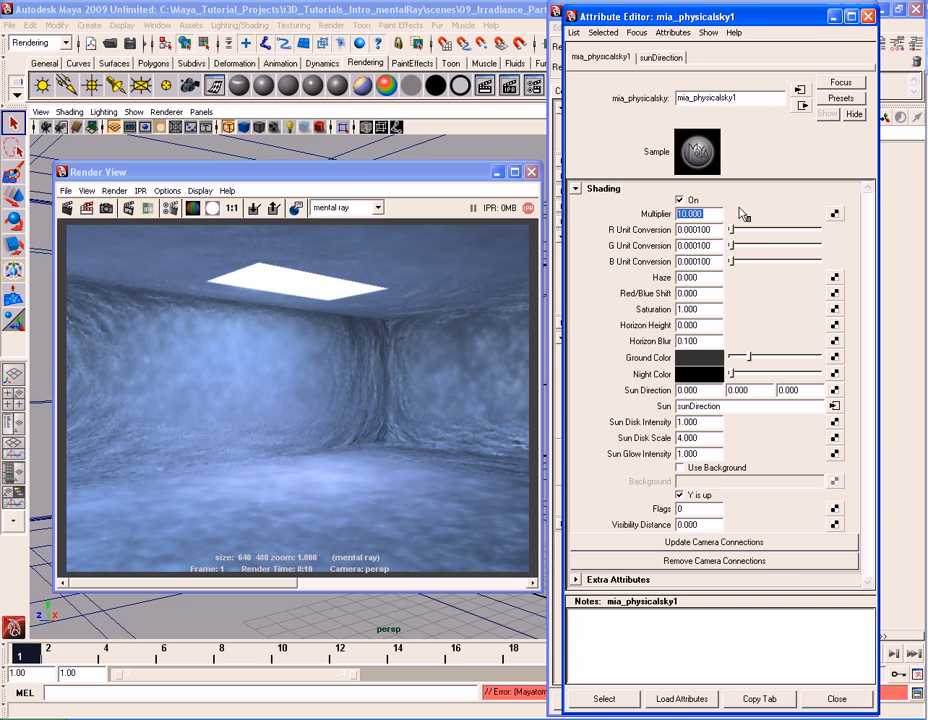
text(2)
key(Return)
click(867, 19)
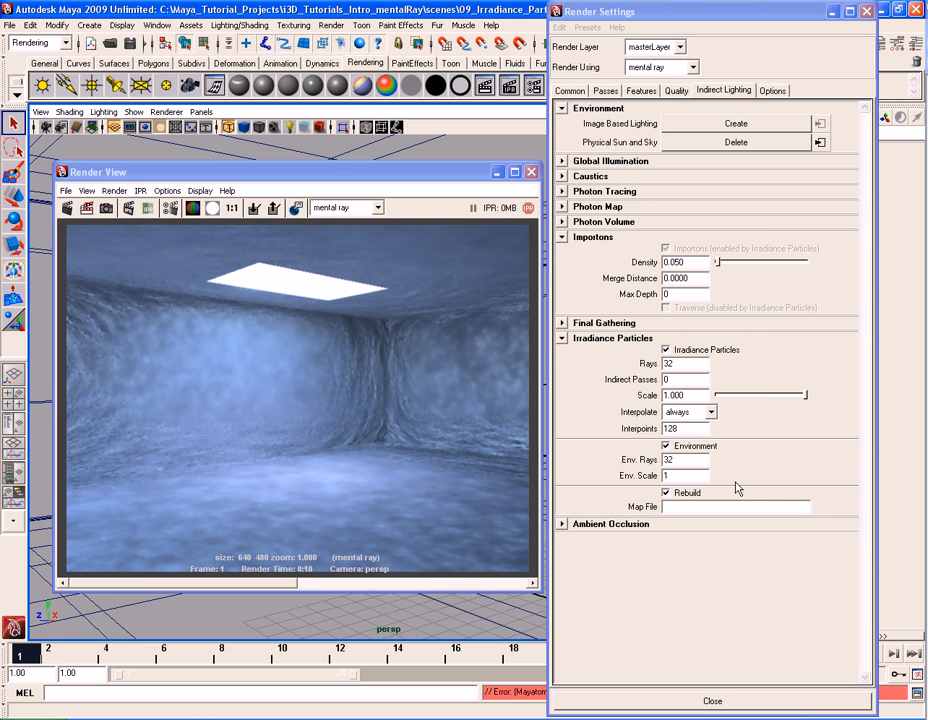
click(67, 207)
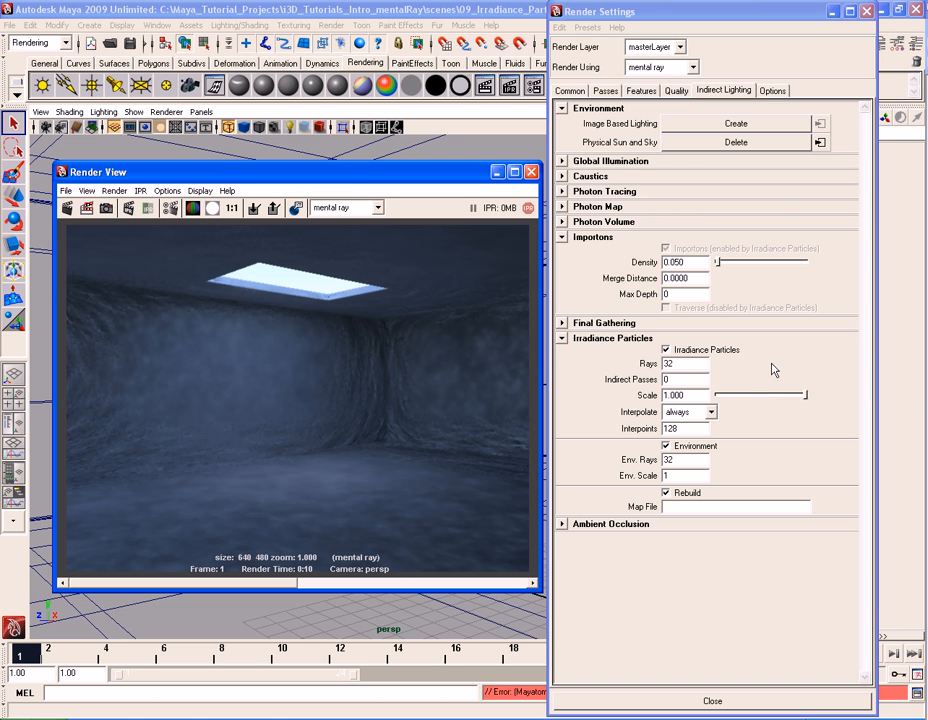
Step: Set the importons' Density to 0.1 and the irradiance particles' Env. Rays to 500
click(695, 264)
text(.1)
key(Return)
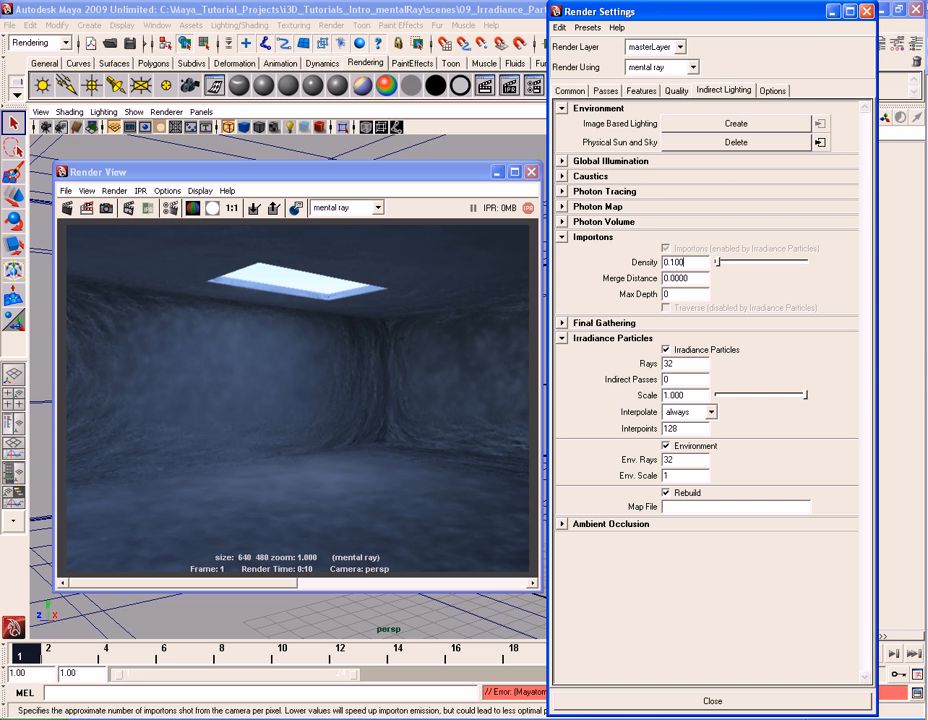
click(683, 459)
text(500)
key(Return)
Step: Set the irradiance particles' Env. Scale to 2 and Env. Rays to 32
click(699, 477)
text(2)
key(Return)
double_click(700, 461)
text(32)
key(Return)
Step: Set the importons' Density to 0.02 and re-render the room
double_click(702, 262)
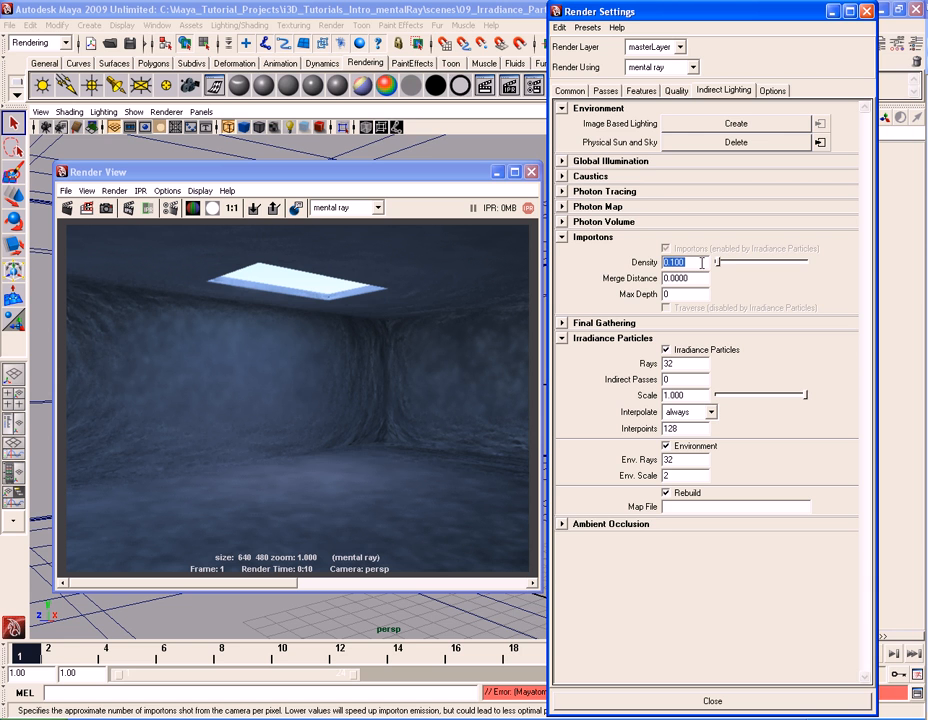
text(0.02)
key(Return)
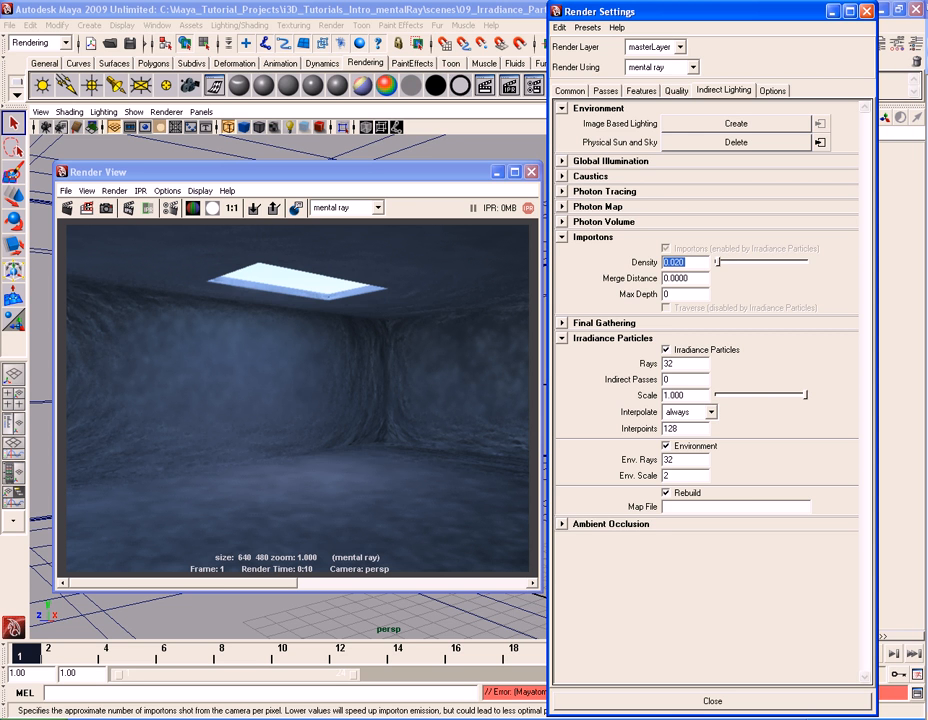
click(68, 209)
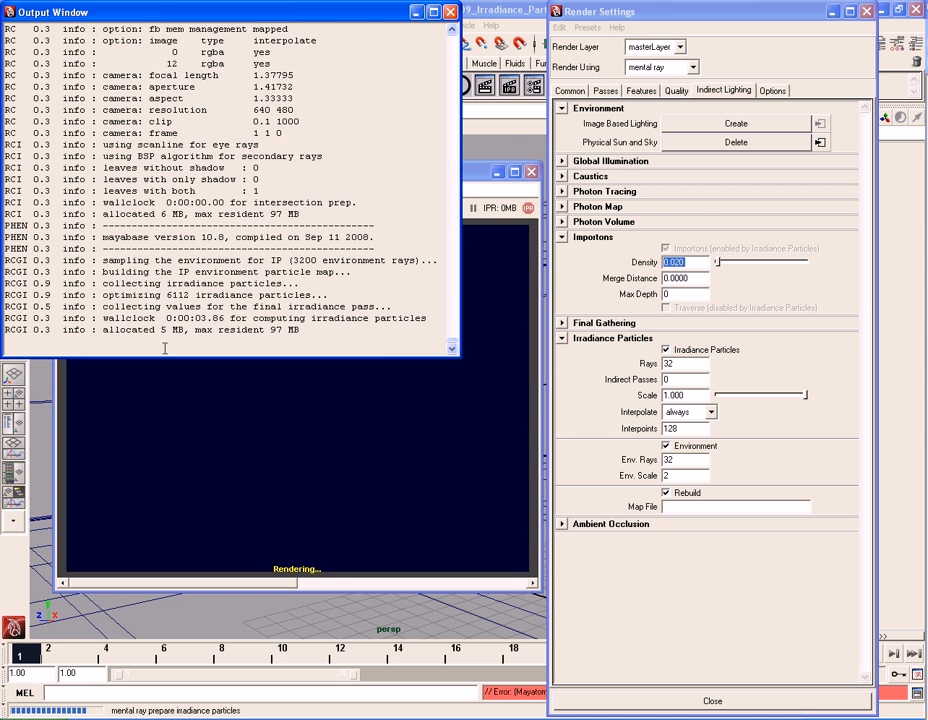
Step: Compare the irradiance particle counts of the last two renders in the Output Window's log and close it
click(145, 228)
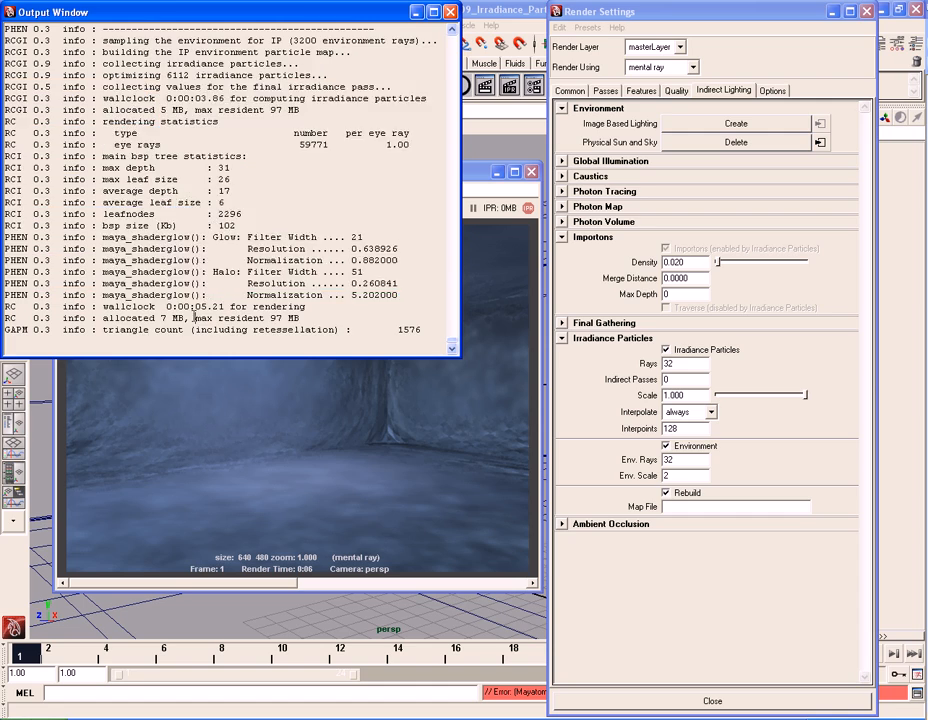
scroll(240, 317, up, 9)
scroll(241, 317, up, 20)
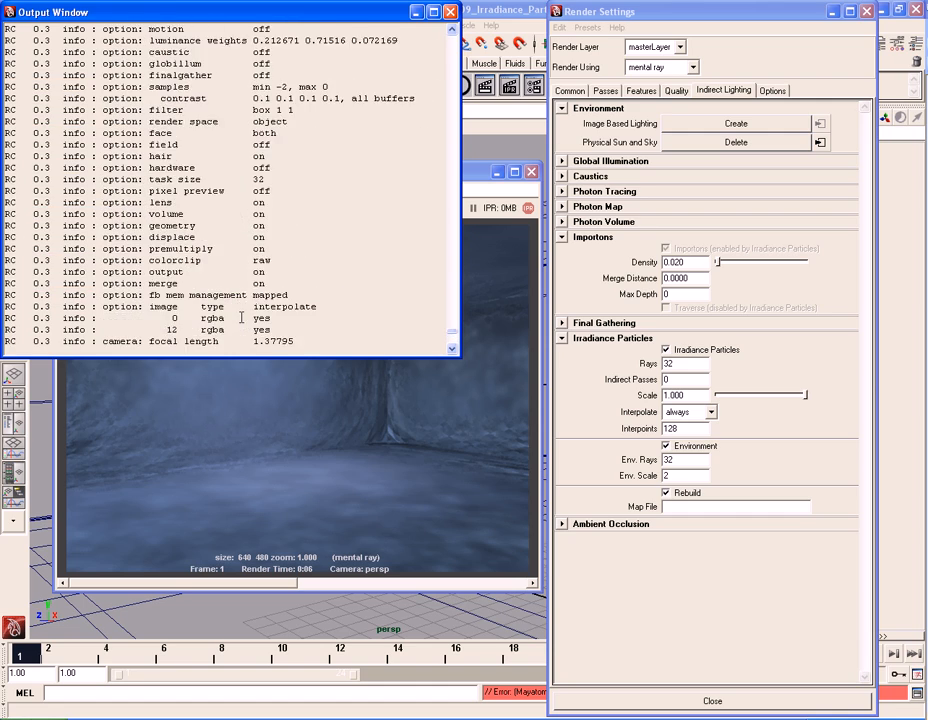
scroll(241, 317, up, 5)
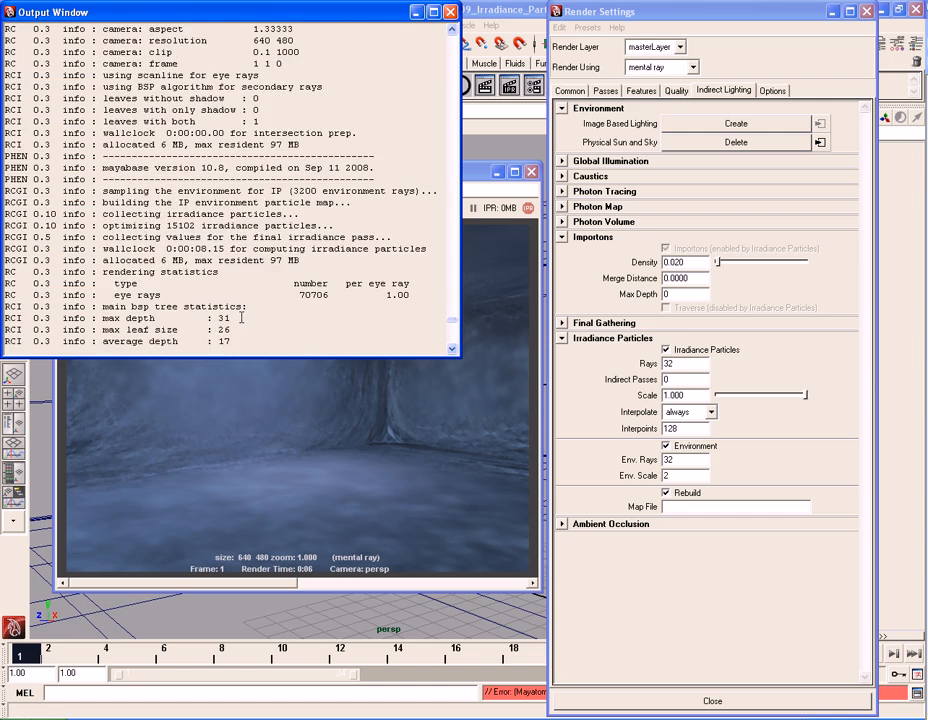
scroll(304, 231, down, 2)
scroll(250, 280, down, 14)
scroll(260, 290, down, 17)
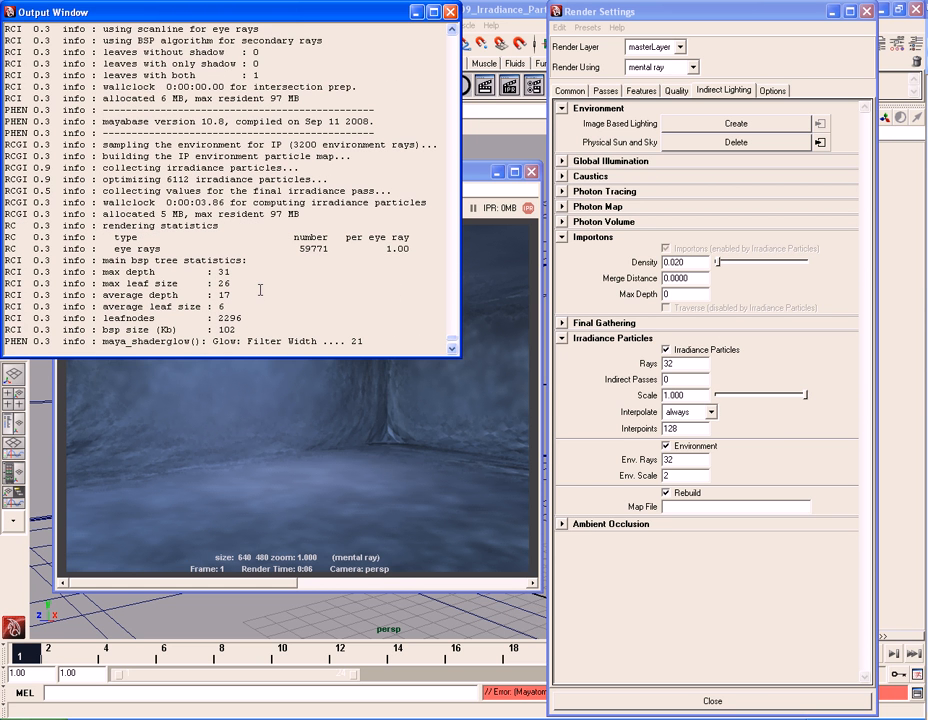
drag(166, 179, 231, 179)
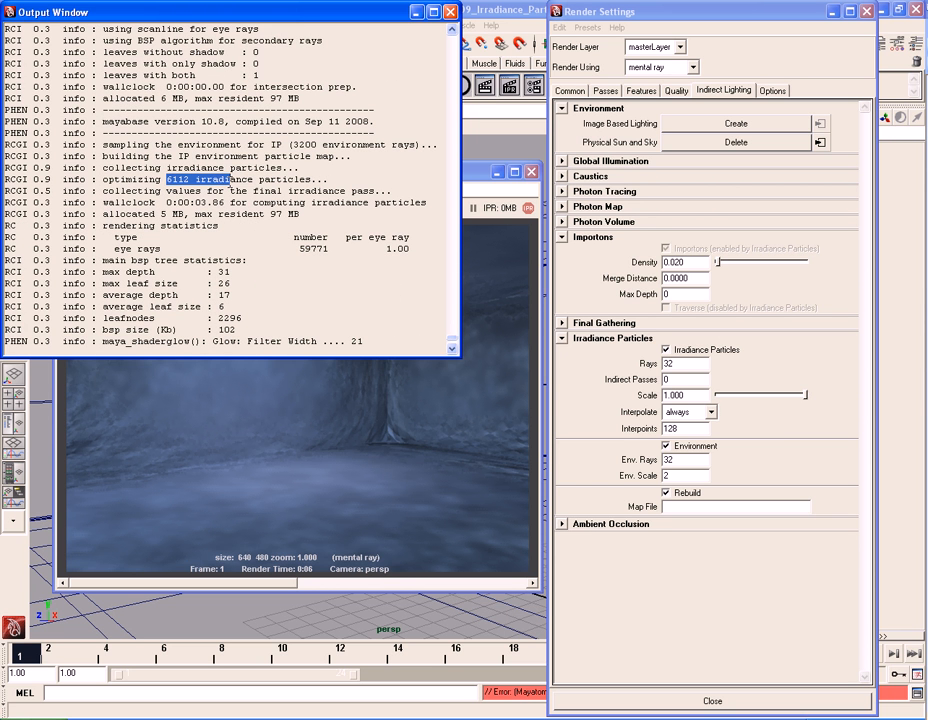
drag(122, 180, 282, 180)
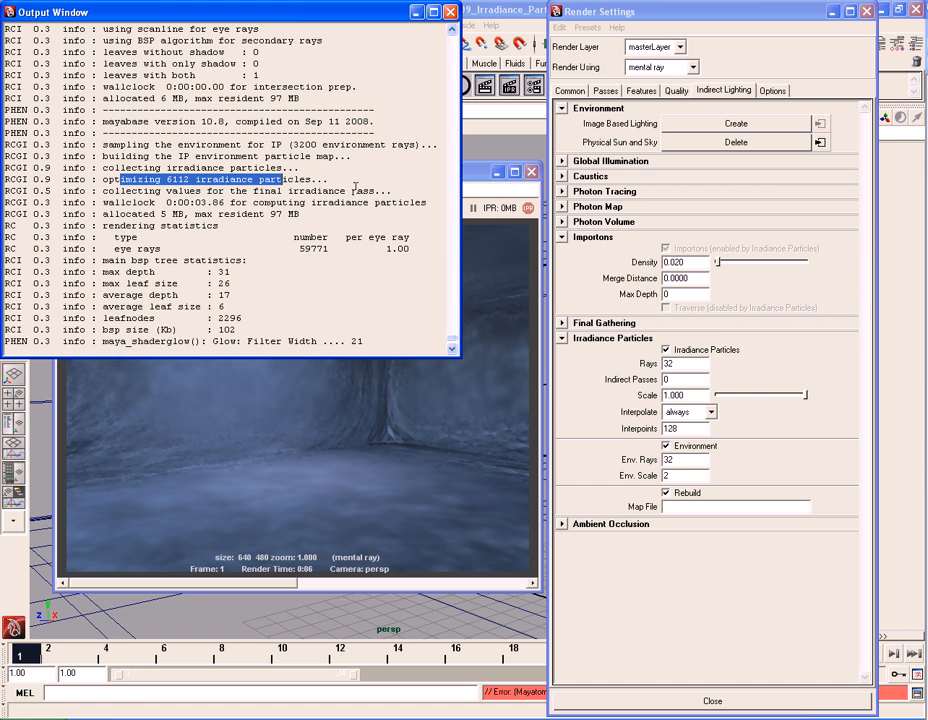
click(450, 12)
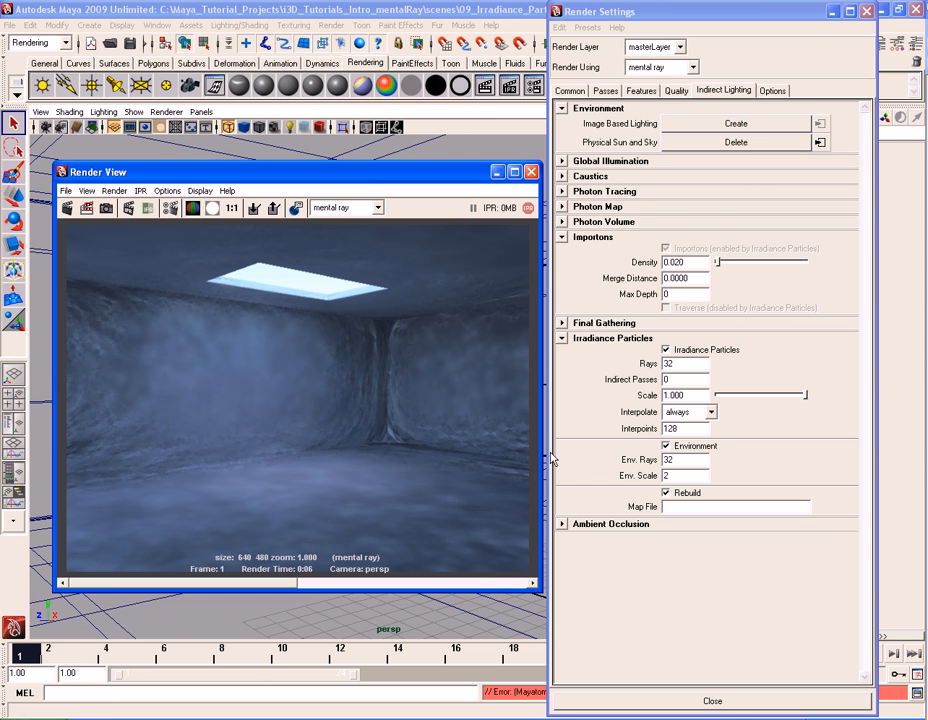
Step: Set the importons' Density to 0.1 and the Env. Rays to 500, and re-render the room
double_click(702, 263)
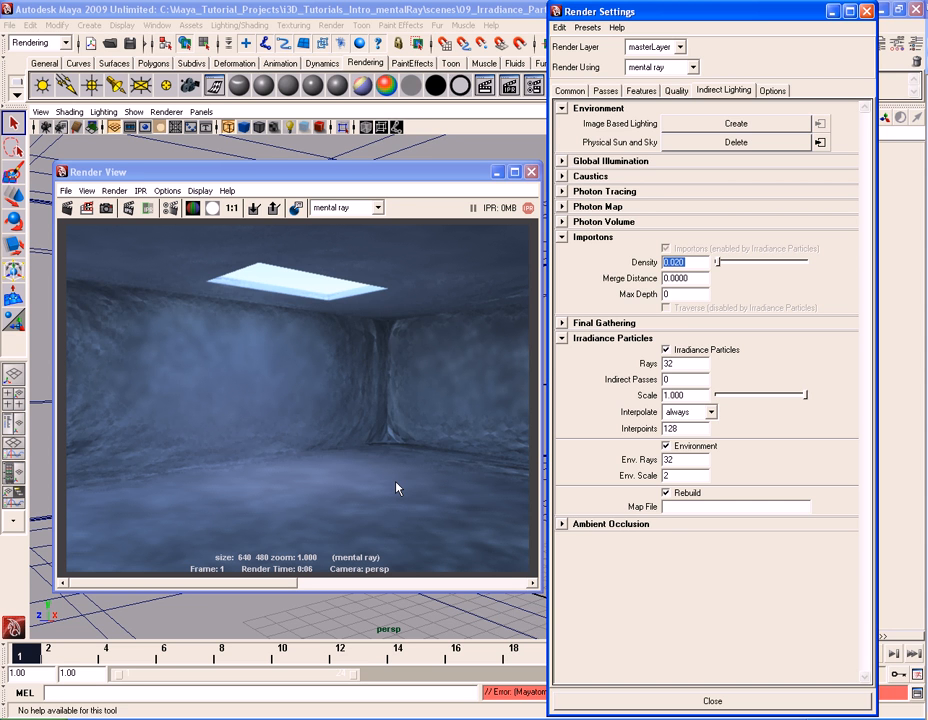
click(672, 476)
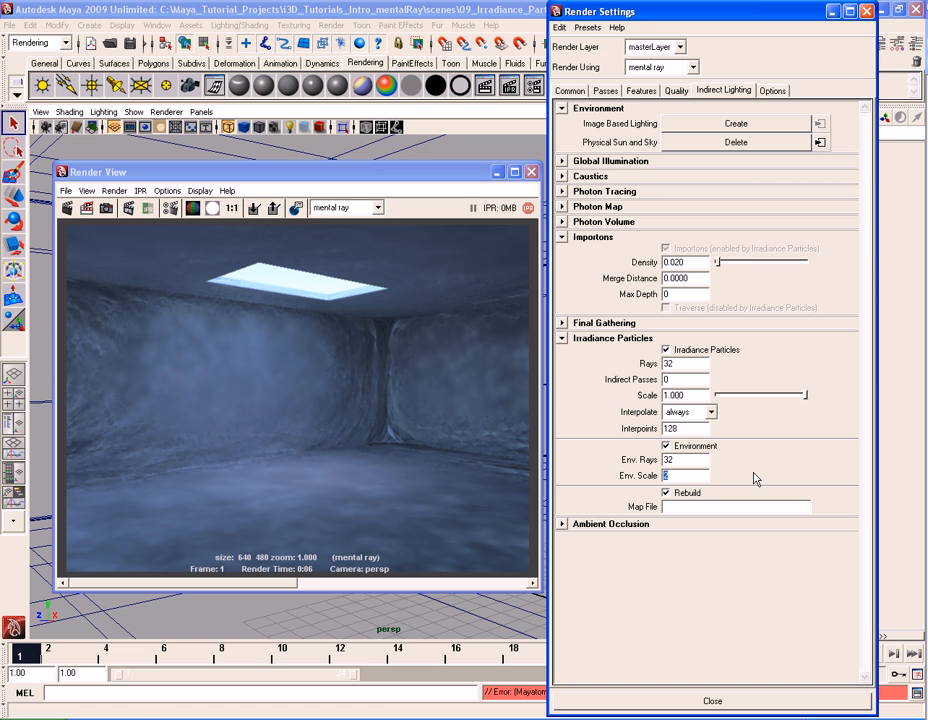
click(694, 262)
drag(694, 262, 634, 262)
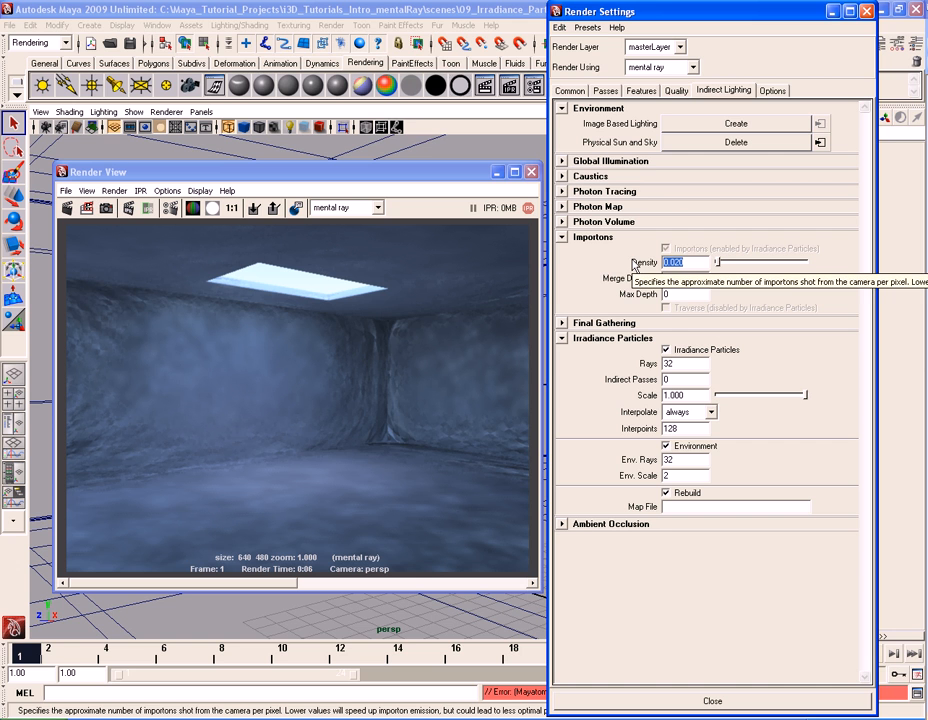
text(0.100)
double_click(694, 460)
text(500)
key(Return)
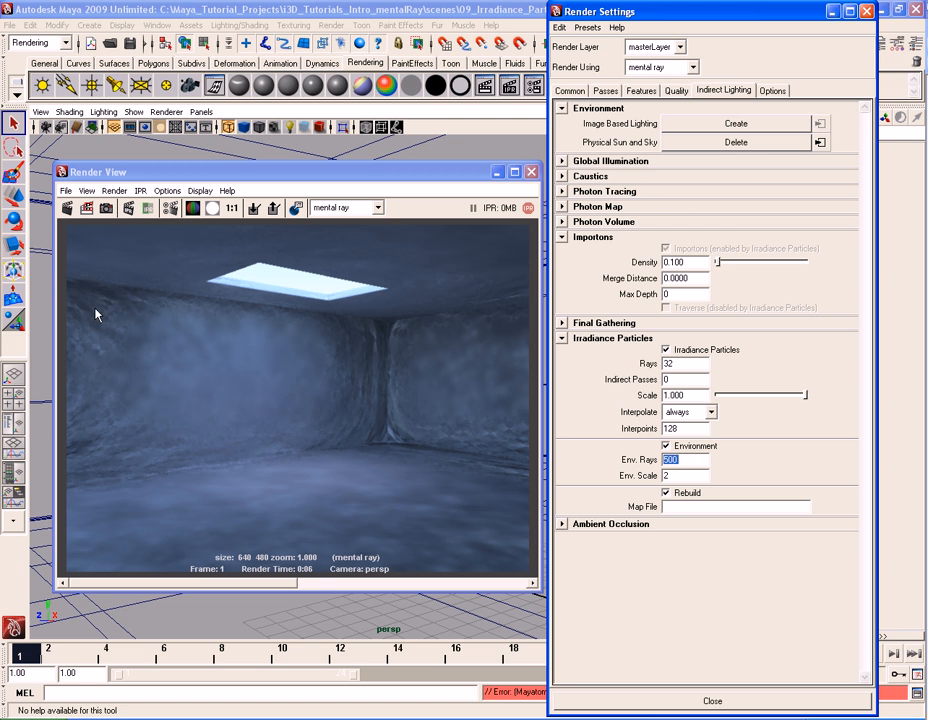
click(67, 207)
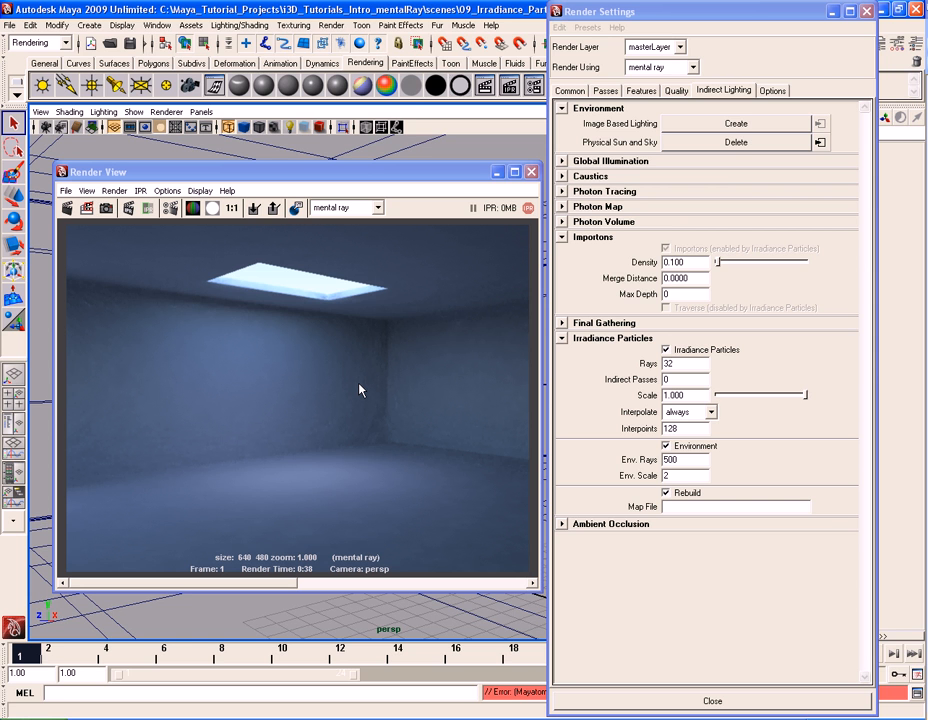
Step: Set the Env. Rays to 600 and the importons' Density to 0.2, re-rendering the room after each change
click(588, 462)
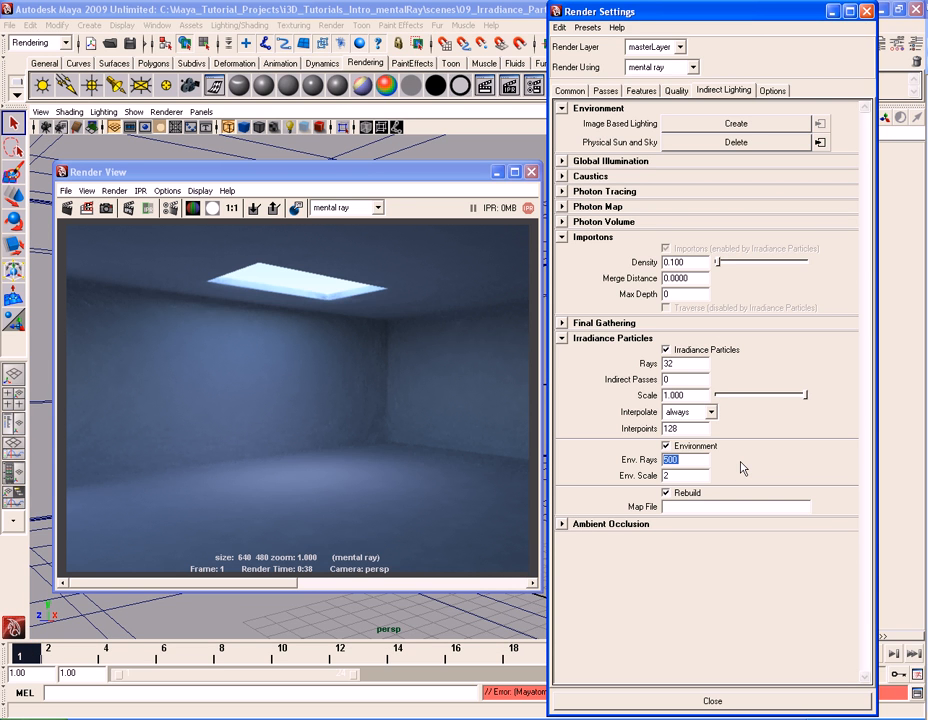
click(67, 207)
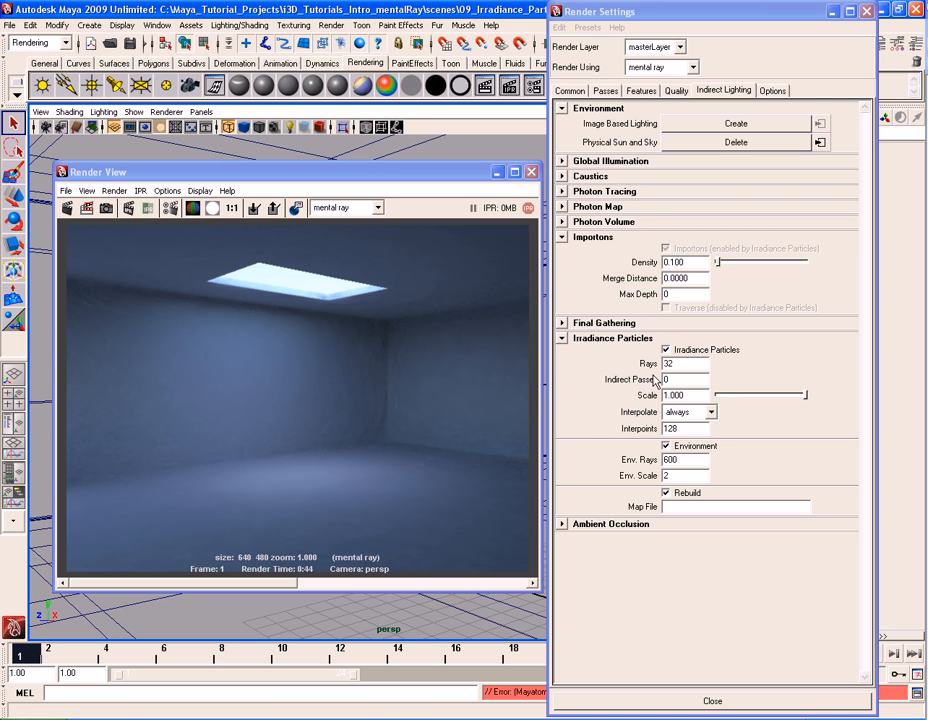
click(684, 262)
double_click(684, 262)
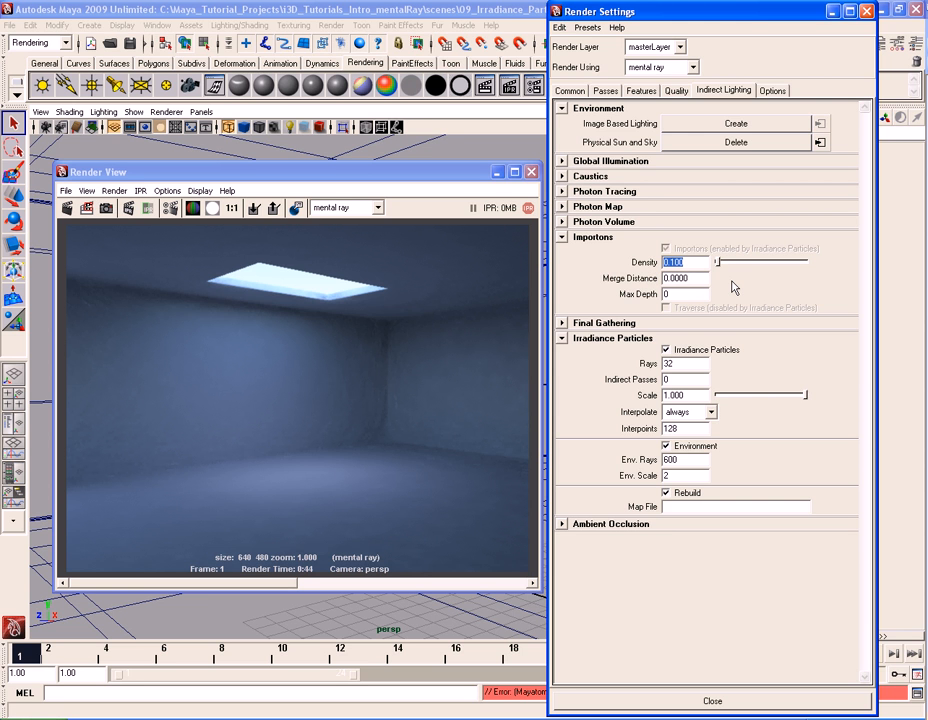
text(0.200)
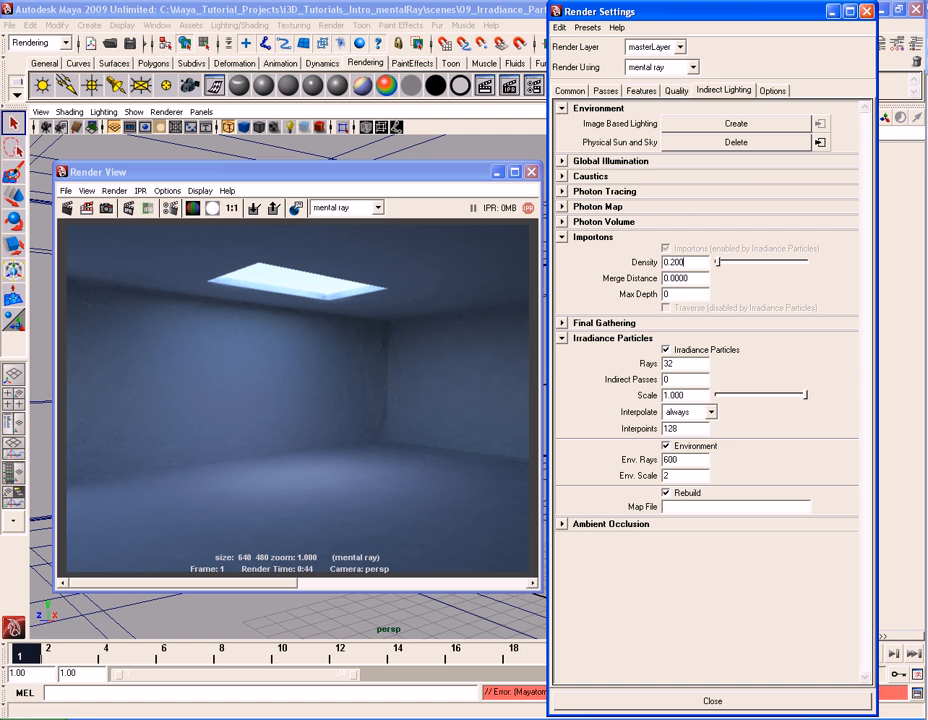
click(68, 212)
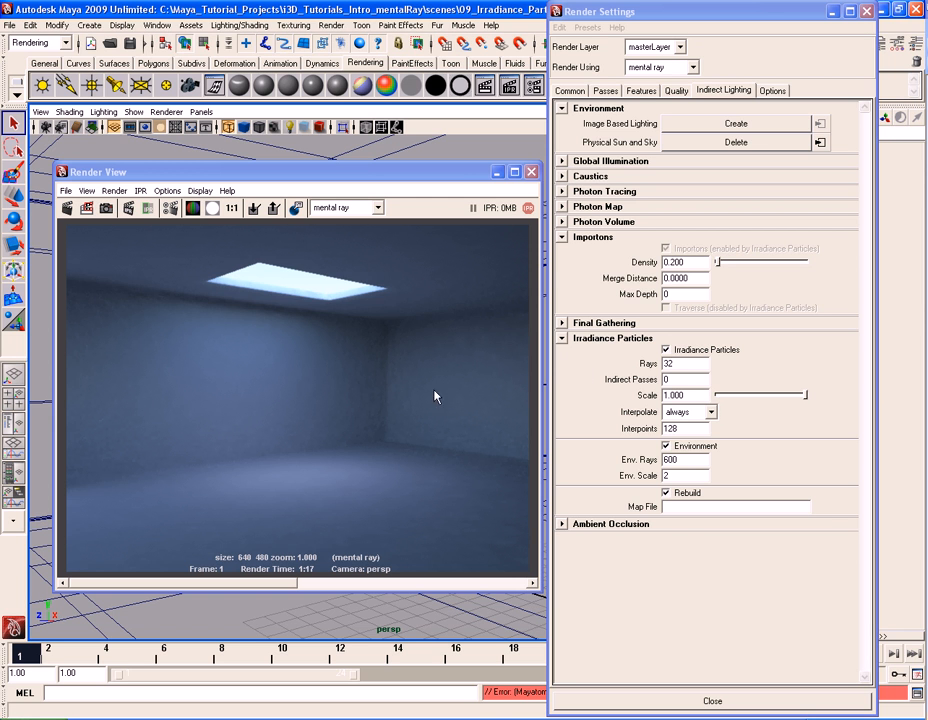
Step: Unhide the area light and the sunDirection light by selecting both in the Outliner, and close the Outliner
click(499, 174)
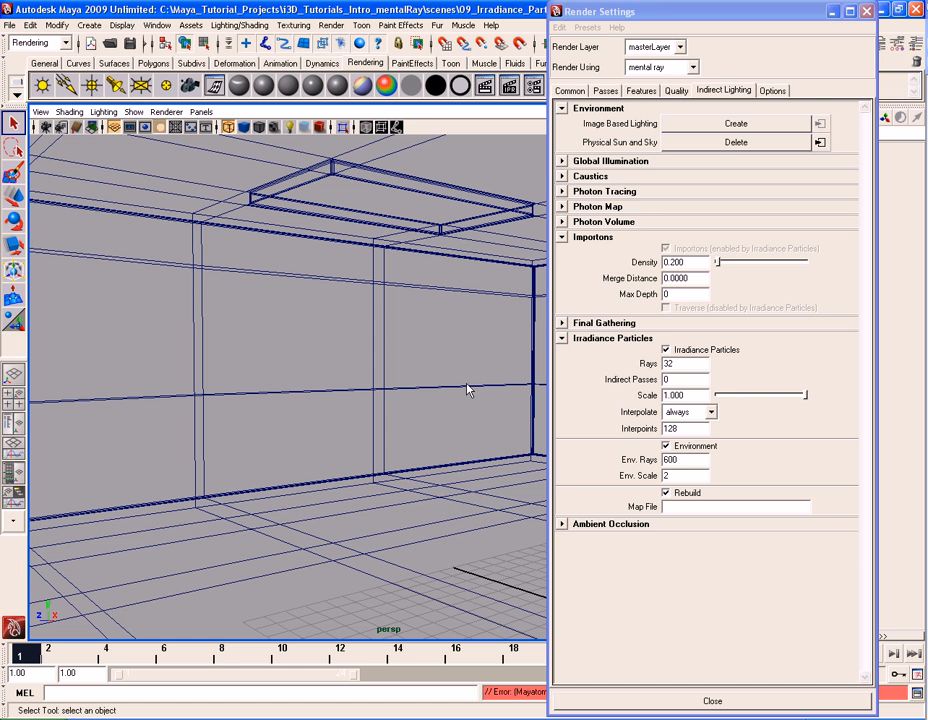
click(409, 290)
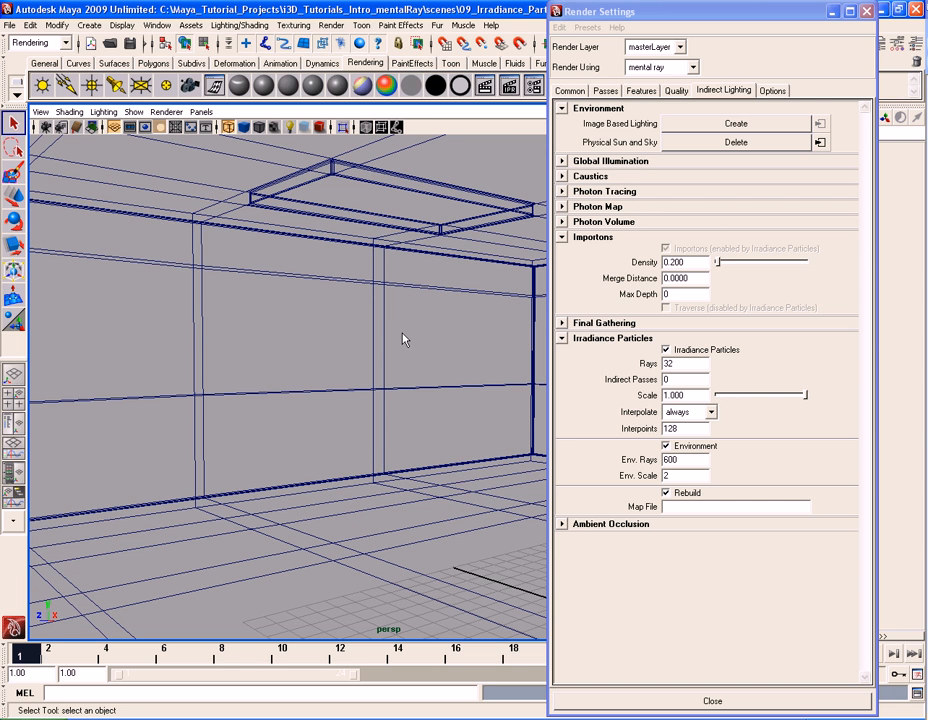
key(space)
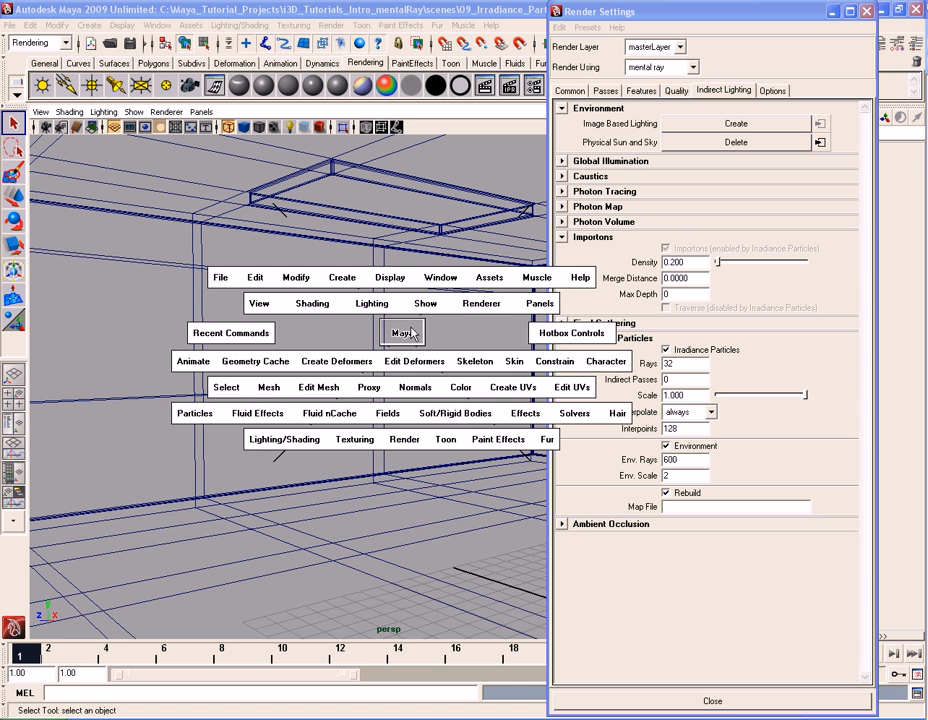
click(437, 280)
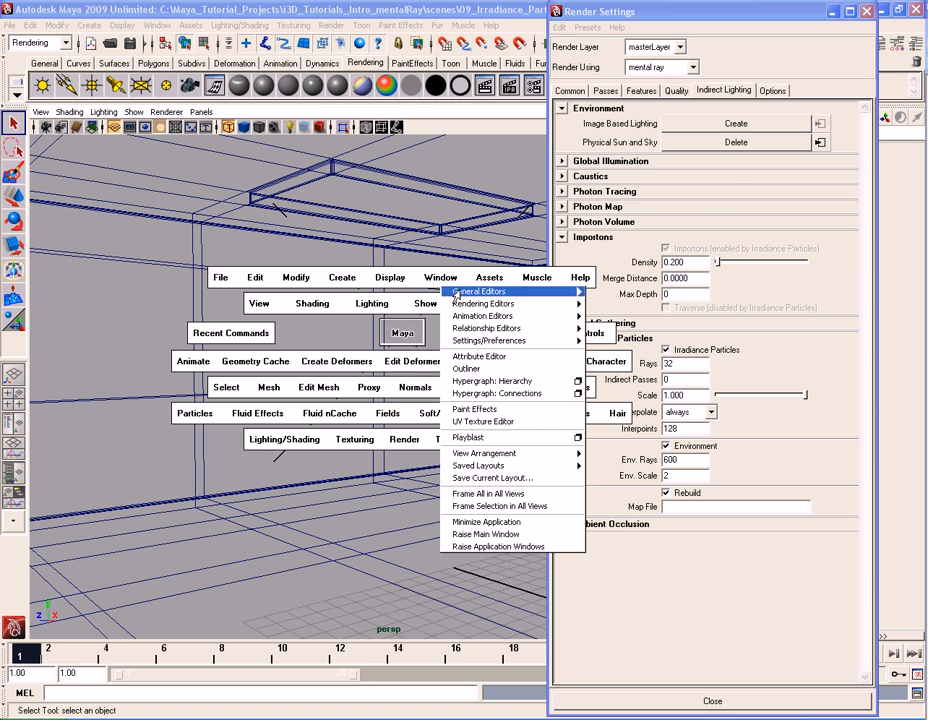
click(470, 369)
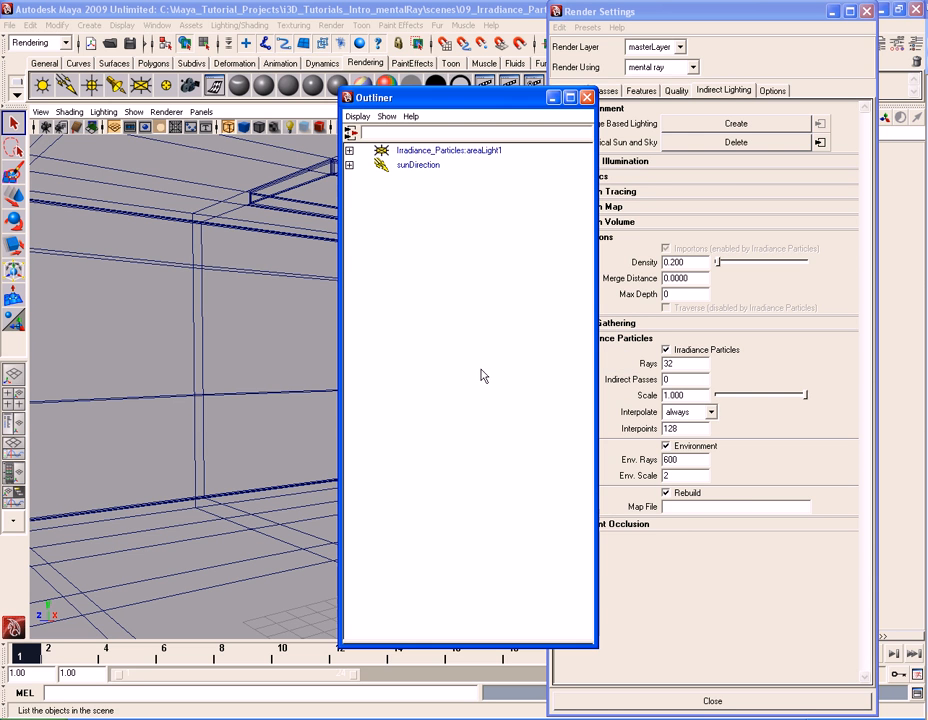
click(420, 150)
shift+click(421, 166)
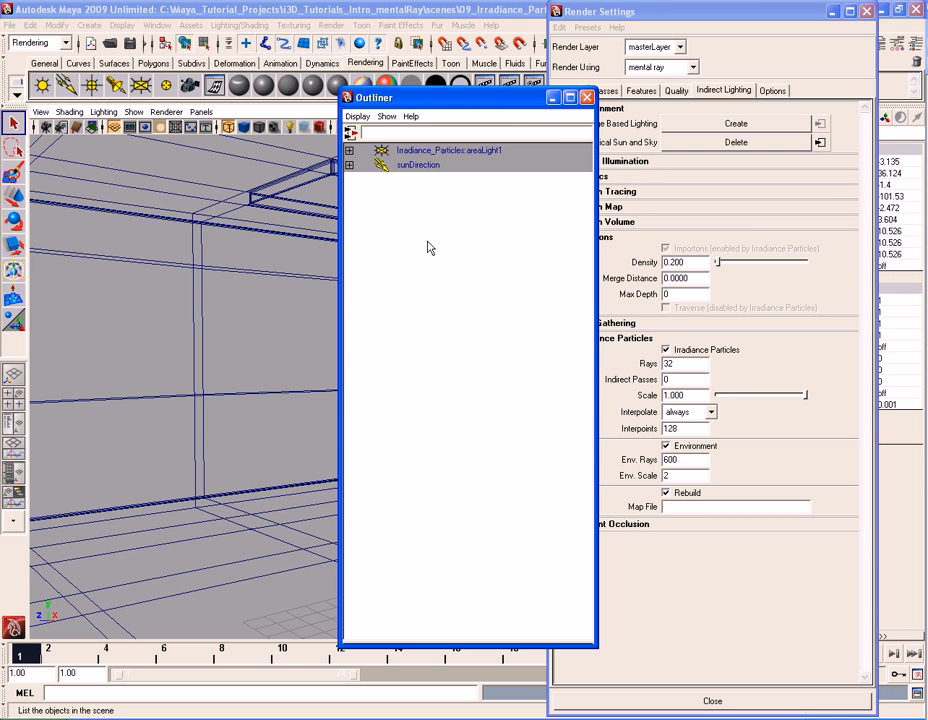
key(shift+h)
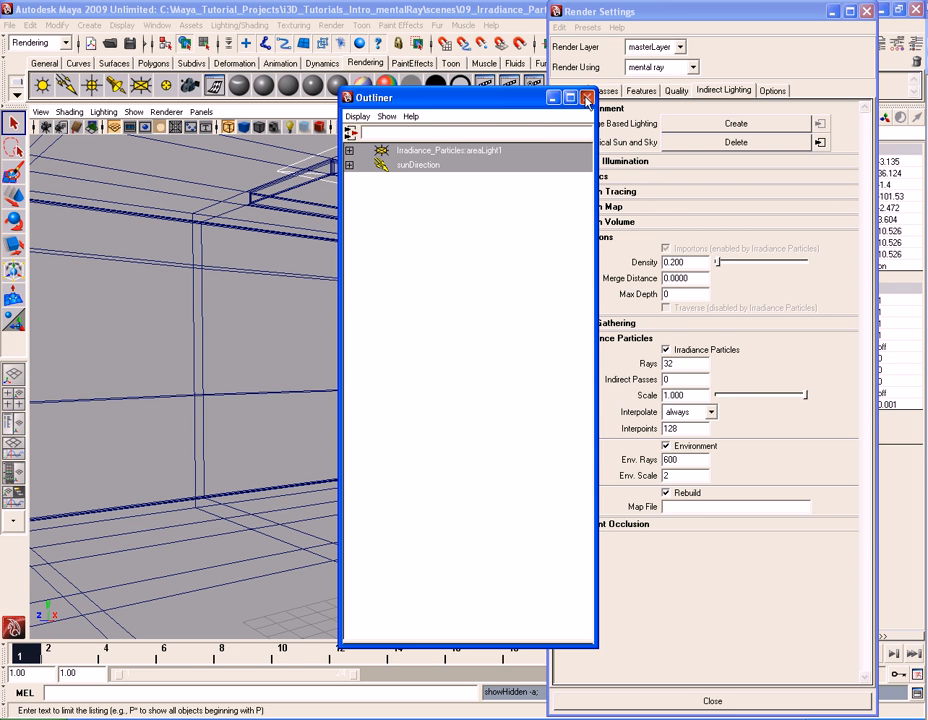
click(587, 97)
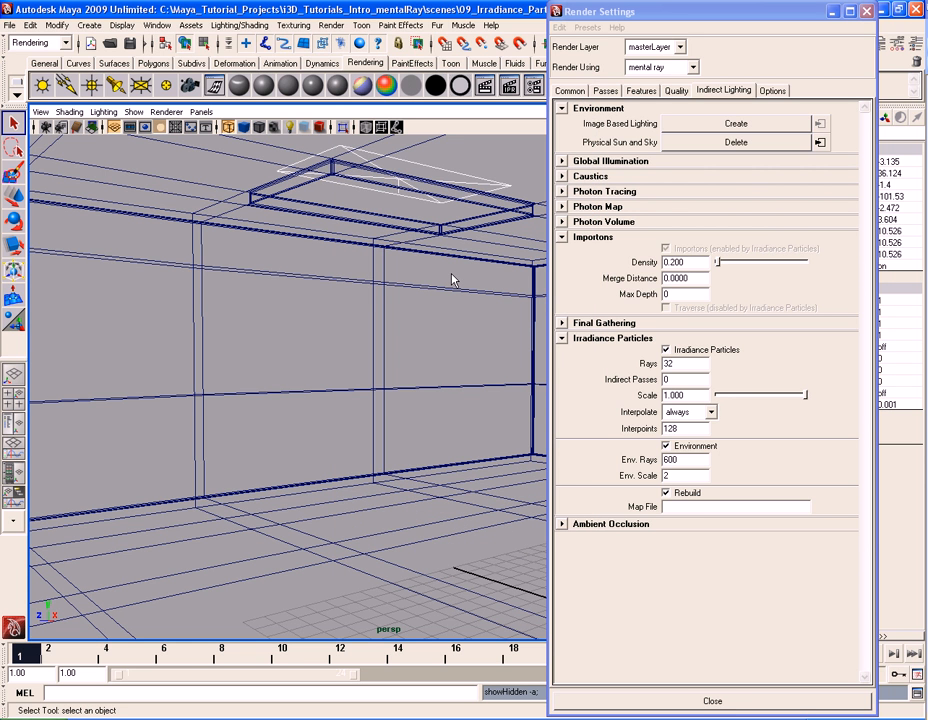
Step: Set the irradiance particles' Rays to 500 and render the room with the unhidden lights
double_click(697, 364)
text(500)
key(Return)
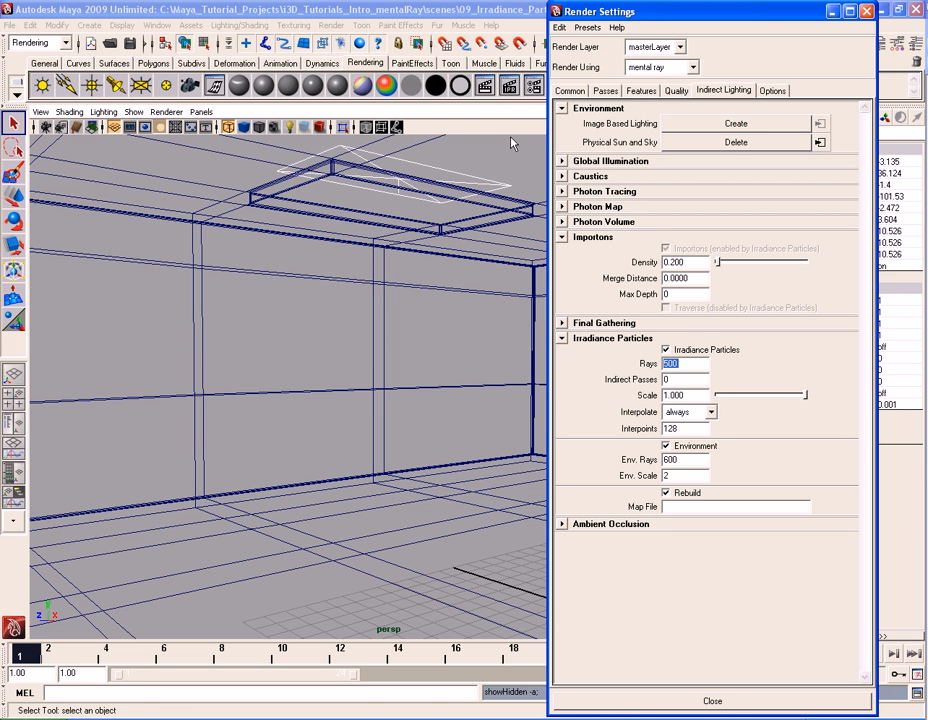
click(484, 85)
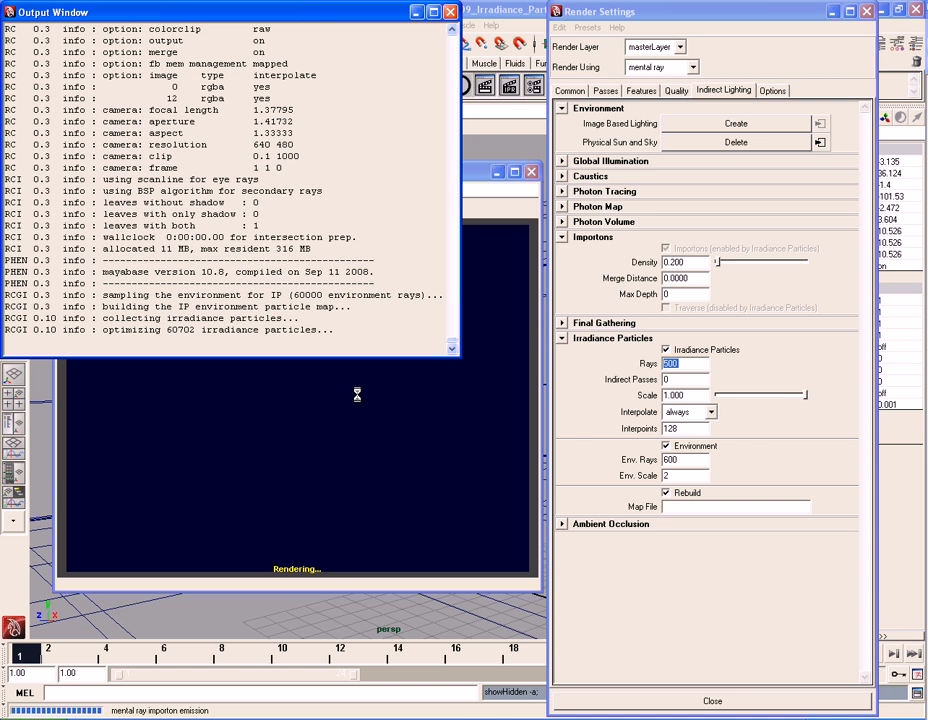
Step: Check the number of optimized irradiance particles in the render log and return to the rendered image
drag(167, 329, 256, 331)
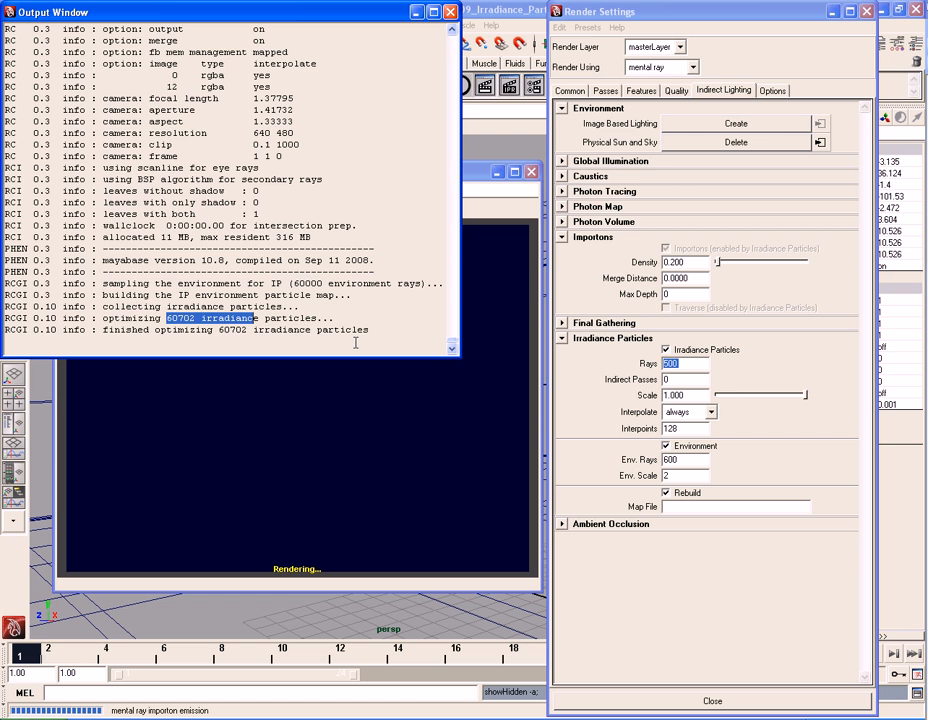
drag(207, 329, 340, 330)
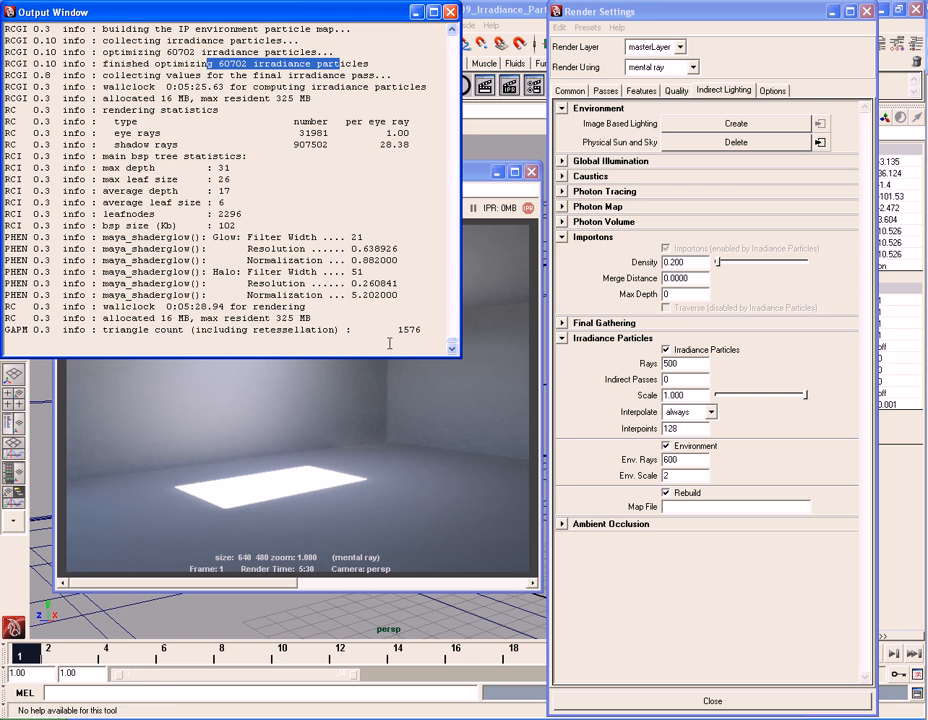
click(340, 717)
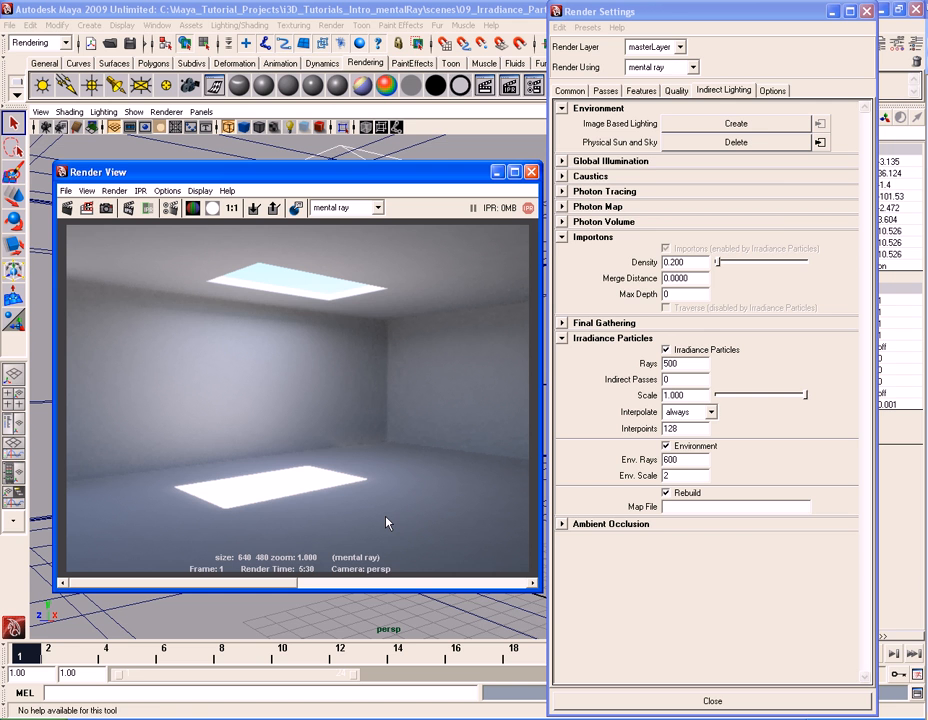
Step: Glance at the render quality settings and turn off the irradiance particles' Rebuild option
click(680, 92)
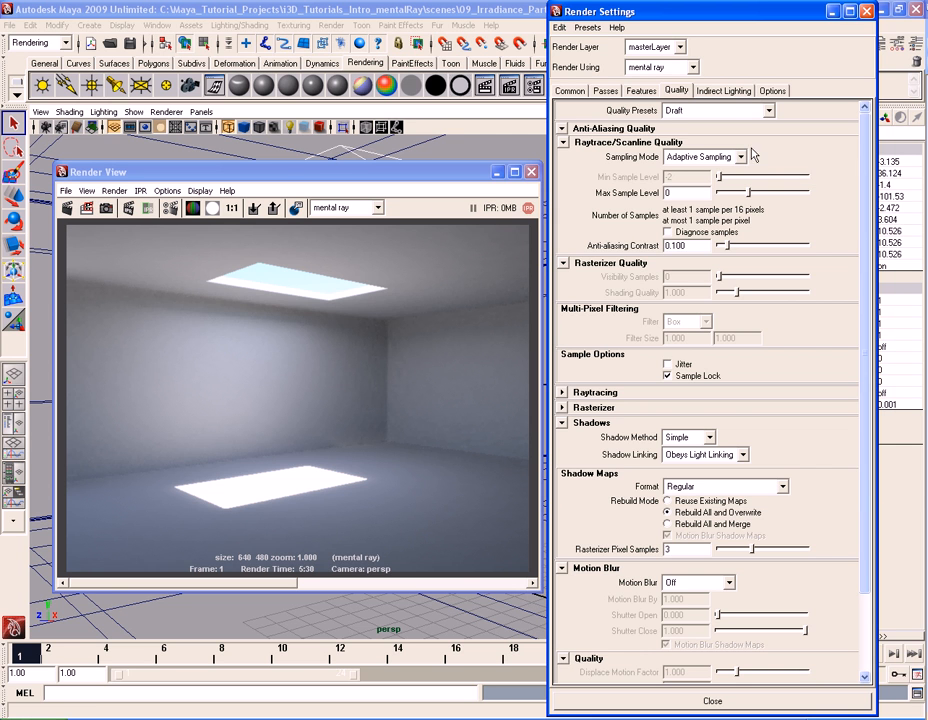
click(720, 91)
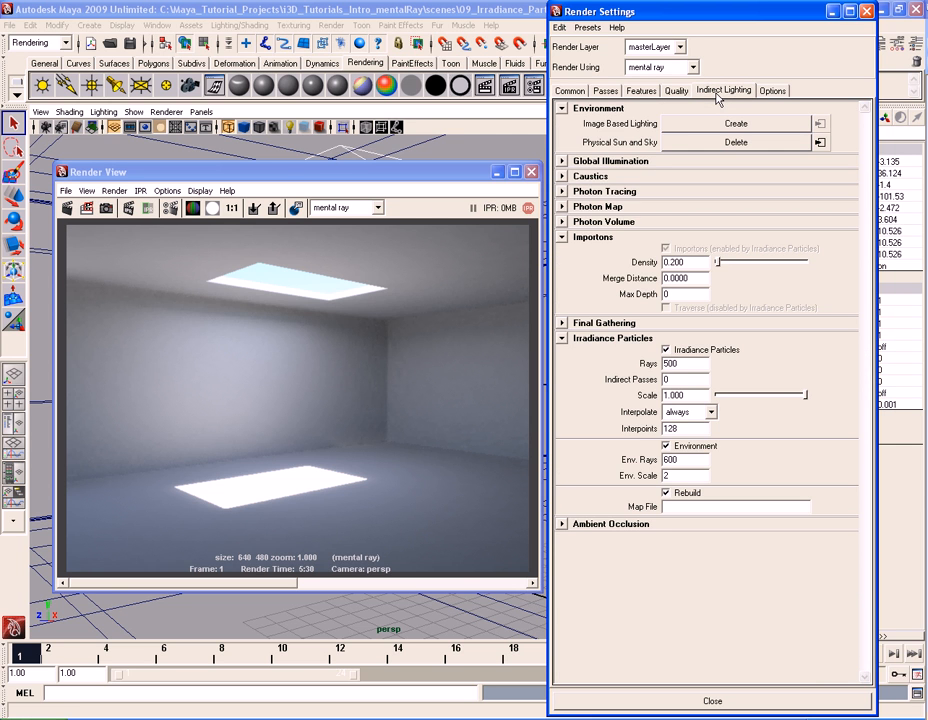
click(666, 493)
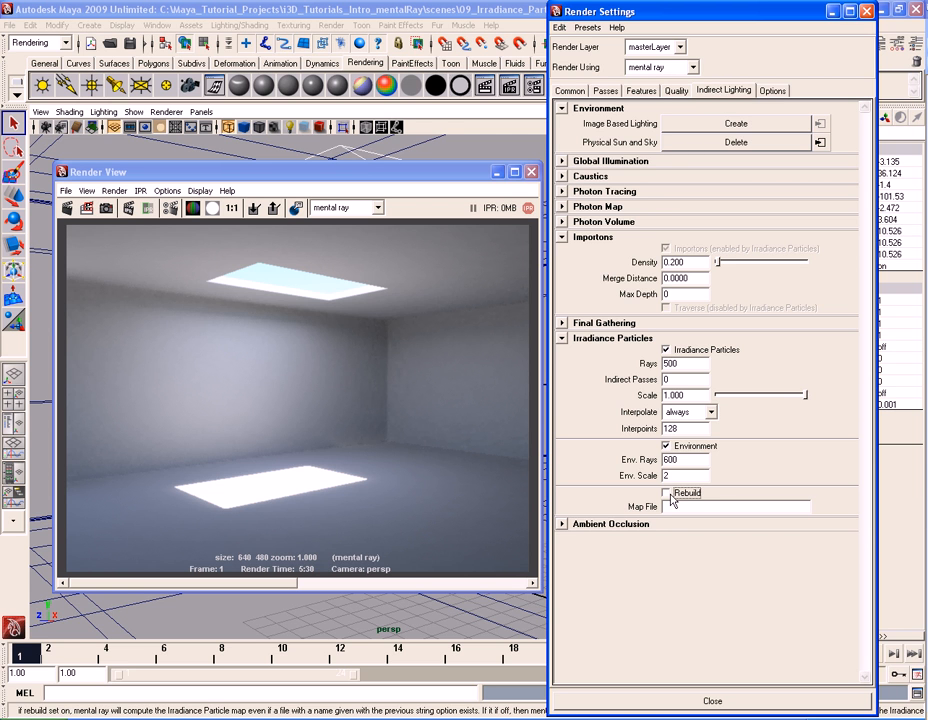